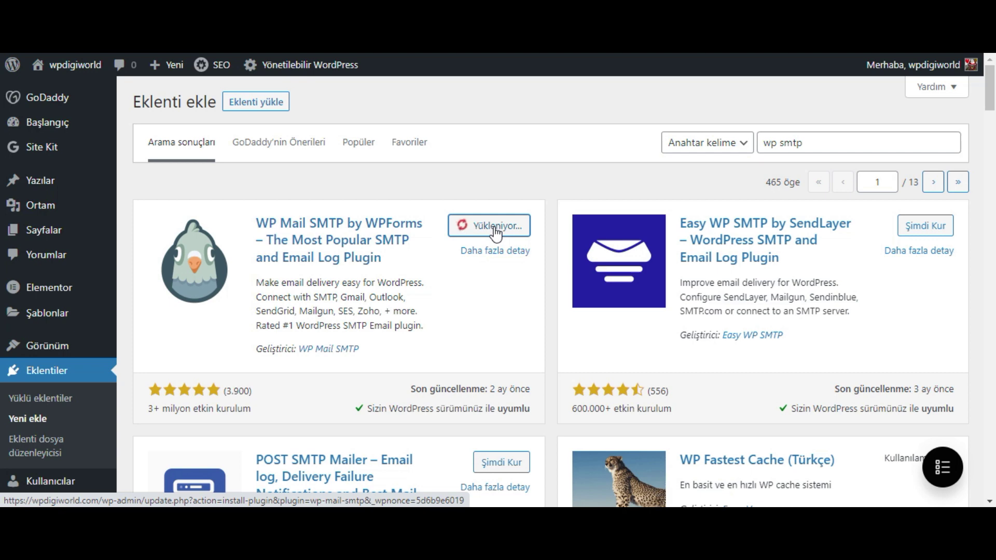
Step: Activate the installed WP Mail SMTP plugin and open its settings from the list of installed plugins
left_click(500, 234)
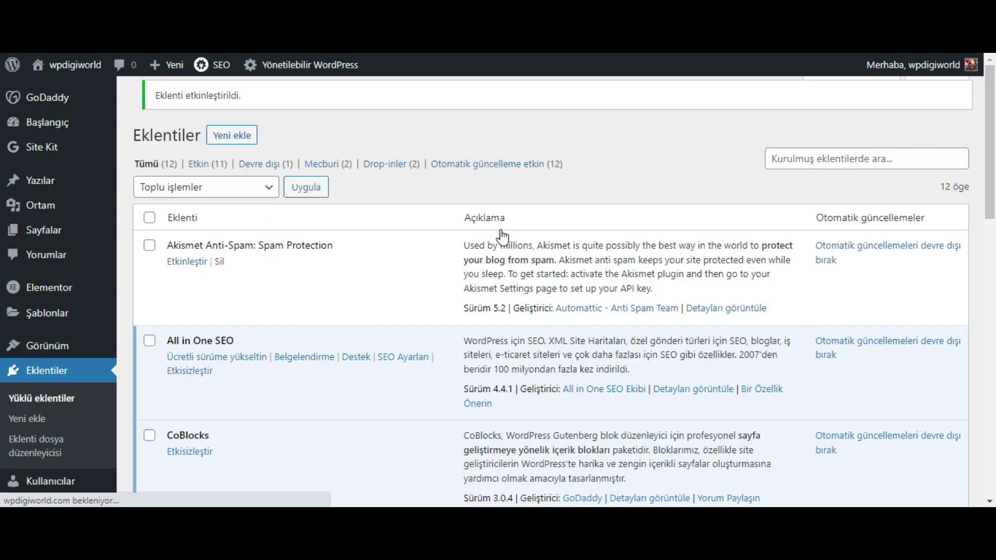
scroll(501, 236, "down", 5)
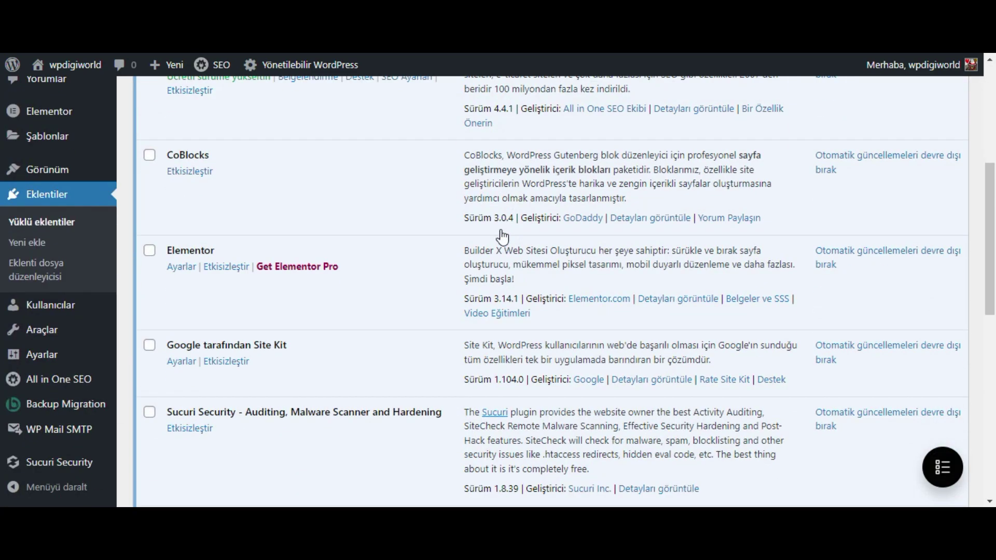
scroll(435, 269, "down", 3)
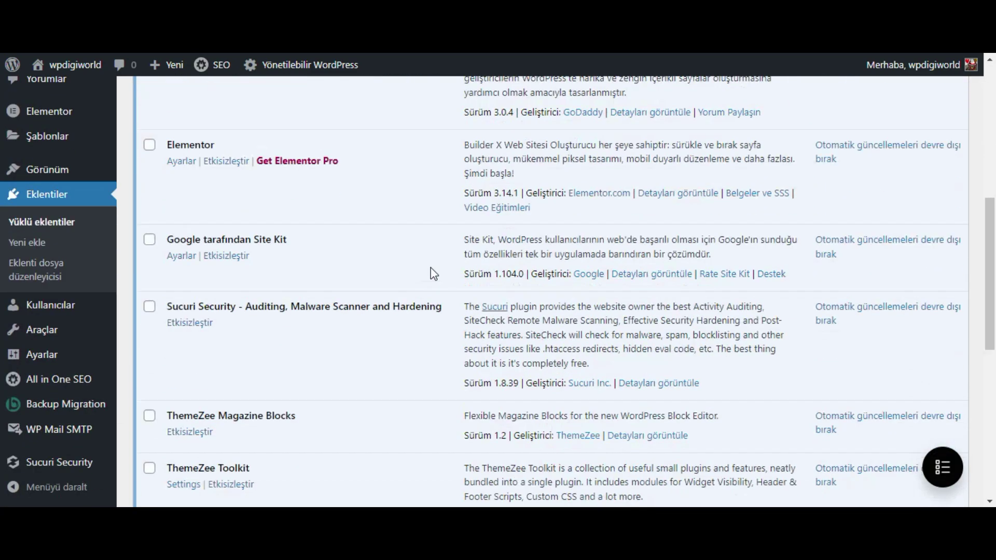
scroll(435, 268, "up", 3)
scroll(431, 267, "down", 8)
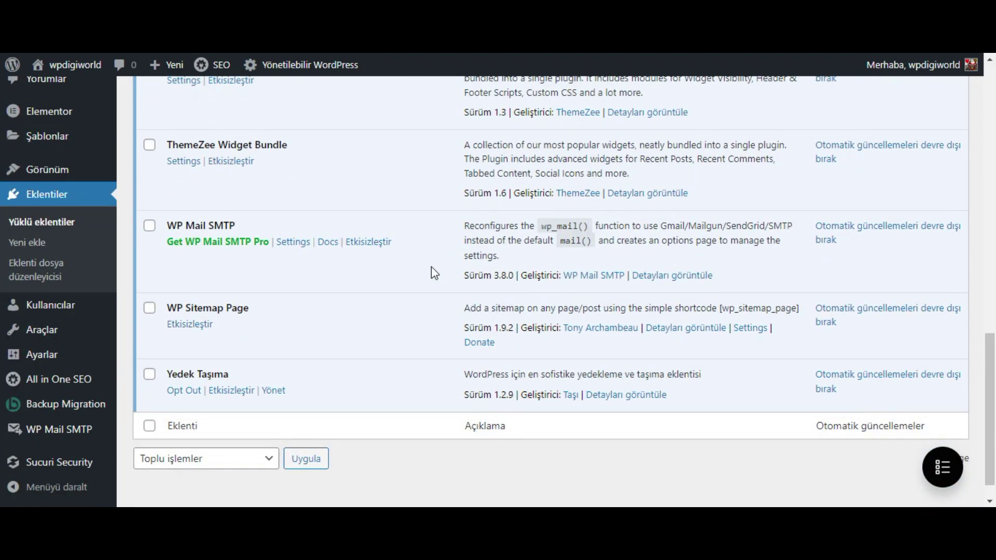
left_click(293, 242)
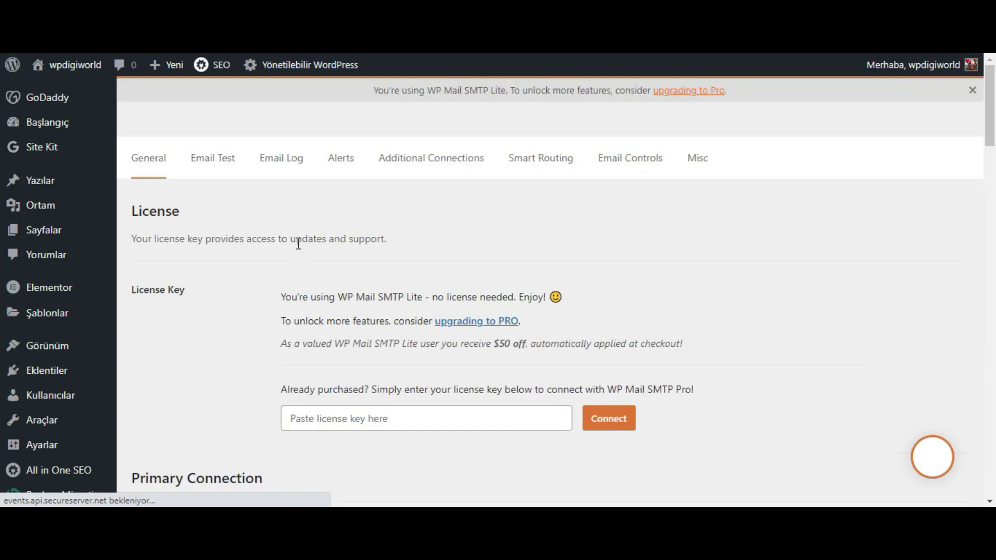
Step: Review the WP Mail SMTP general settings, from the license and primary connection through the mailer choice to the Google / Gmail credentials
scroll(303, 252, "down", 2)
scroll(304, 251, "down", 5)
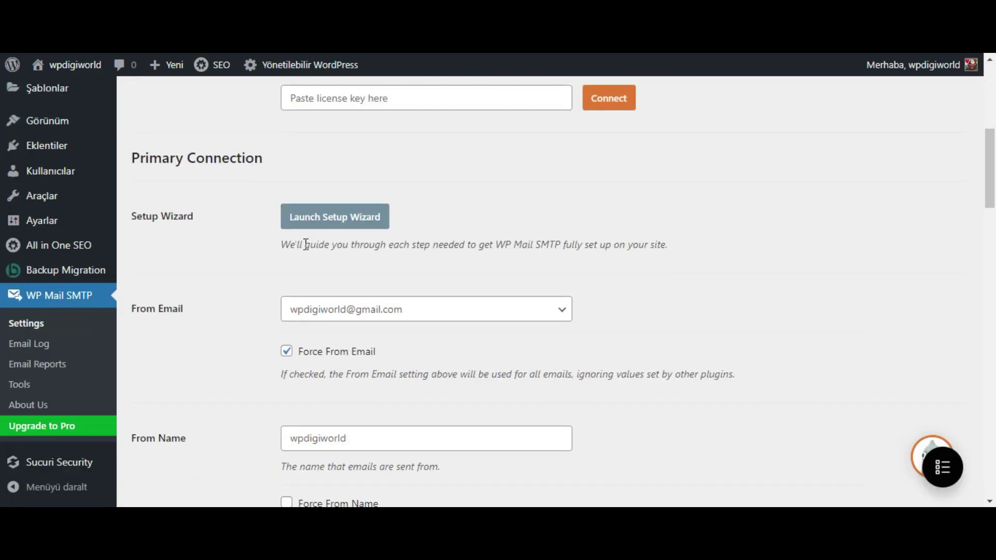
scroll(306, 246, "down", 8)
scroll(311, 253, "up", 1)
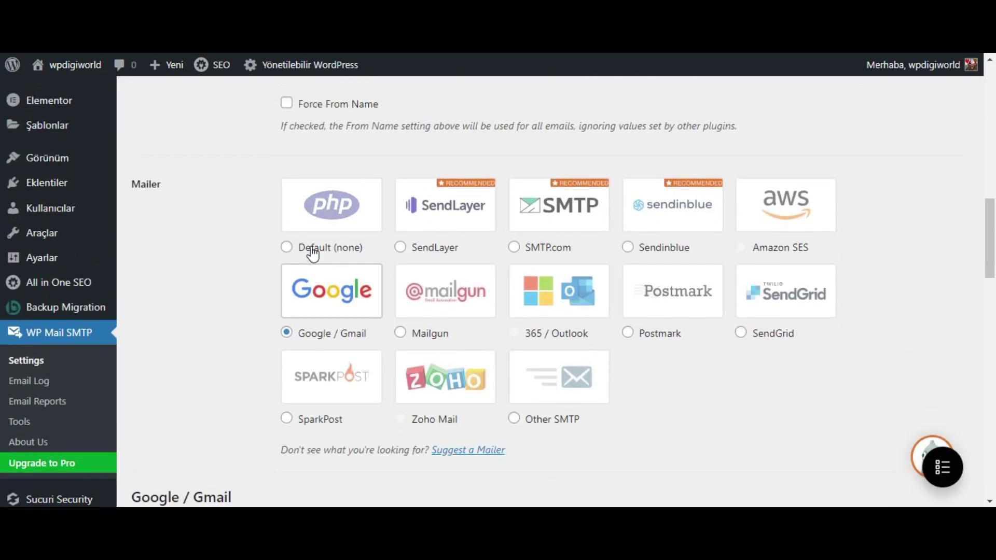
scroll(313, 253, "up", 15)
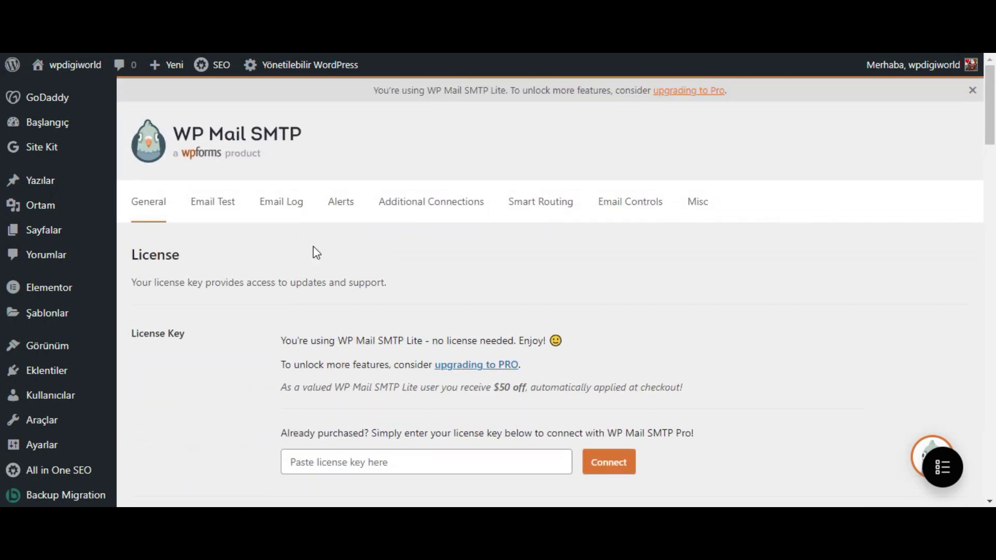
scroll(316, 252, "down", 5)
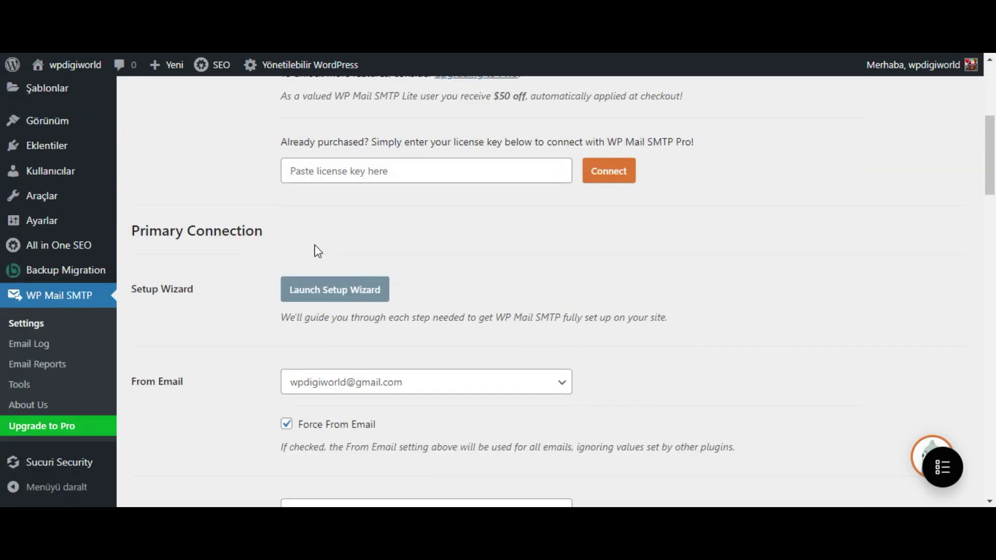
left_click(40, 325)
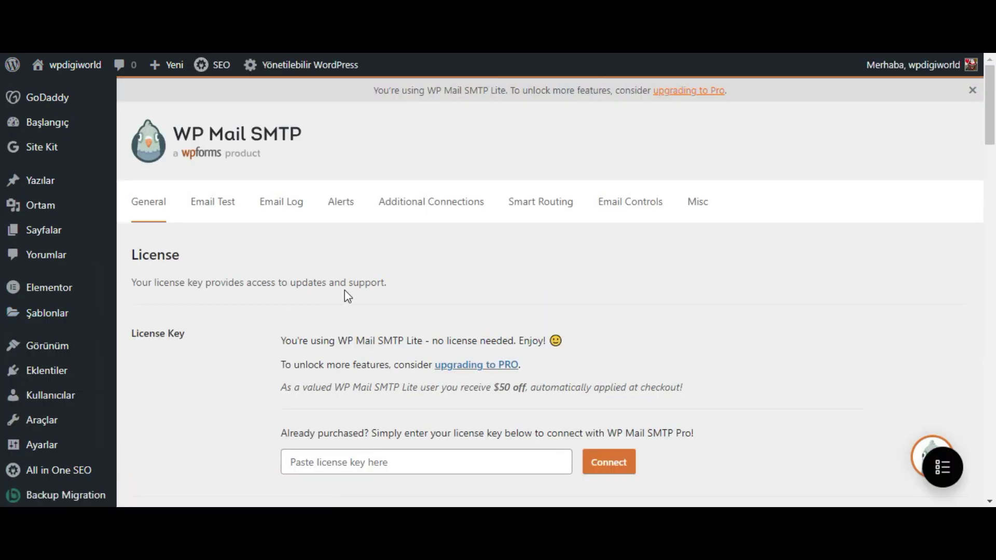
scroll(344, 291, "down", 4)
scroll(345, 291, "down", 7)
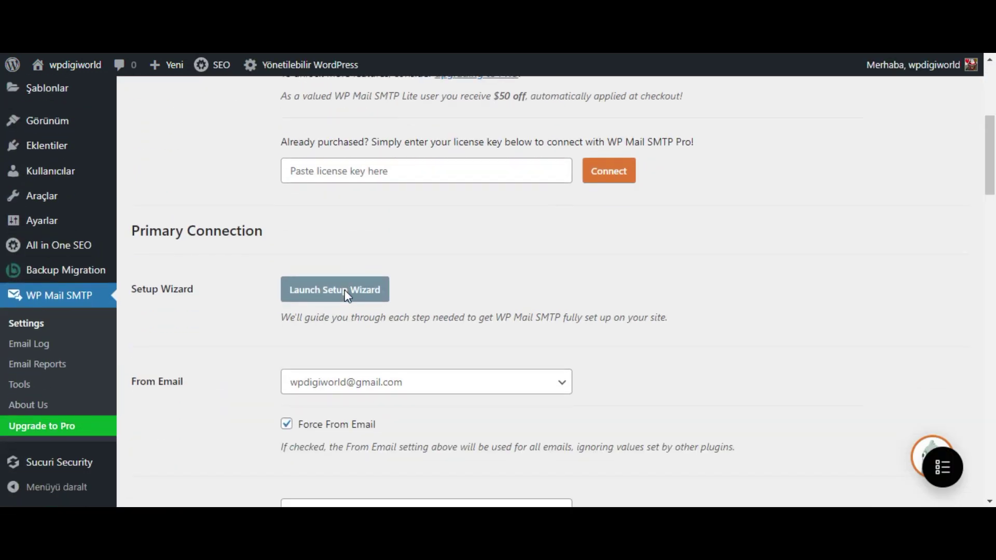
scroll(347, 296, "down", 3)
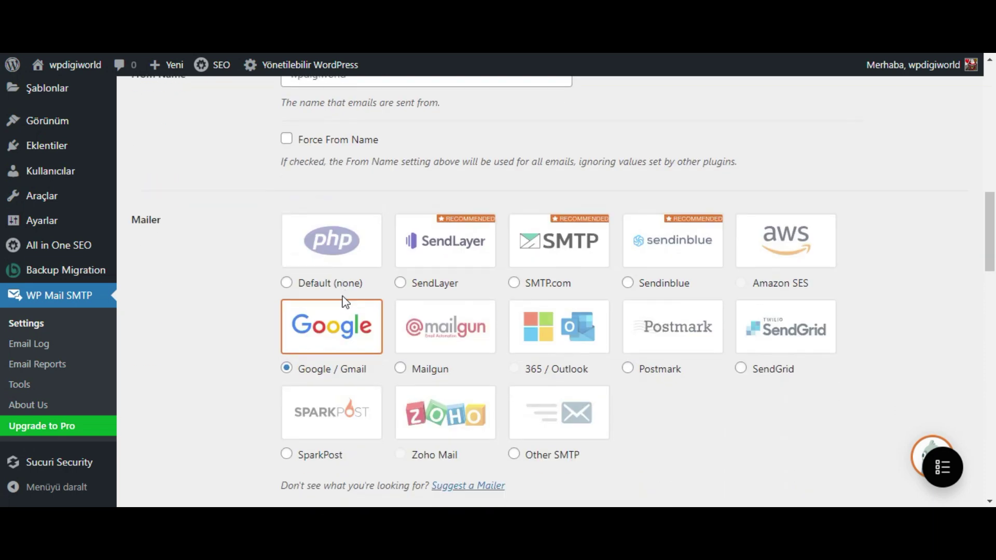
scroll(340, 326, "down", 10)
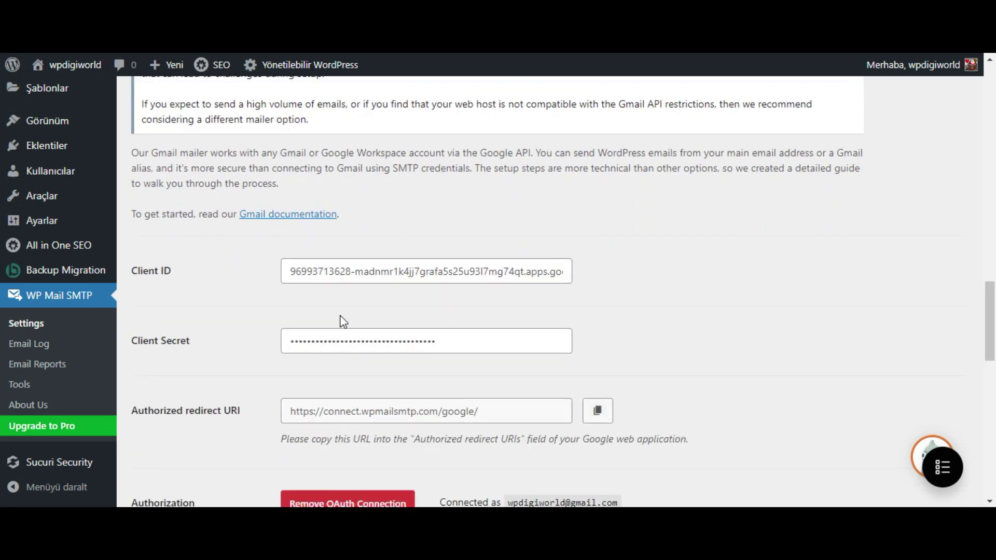
scroll(345, 321, "down", 1)
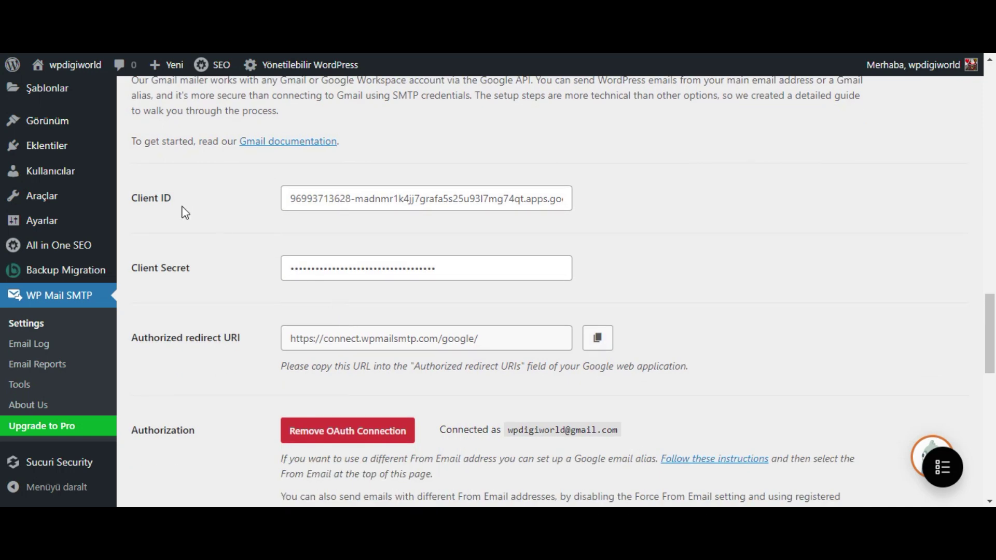
Step: Clear the Client ID and Client Secret values in the Google / Gmail mailer settings
left_click_drag(565, 198, 267, 215)
key("ctrl+a")
key("BackSpace")
left_click(458, 268)
key("ctrl+a")
key("BackSpace")
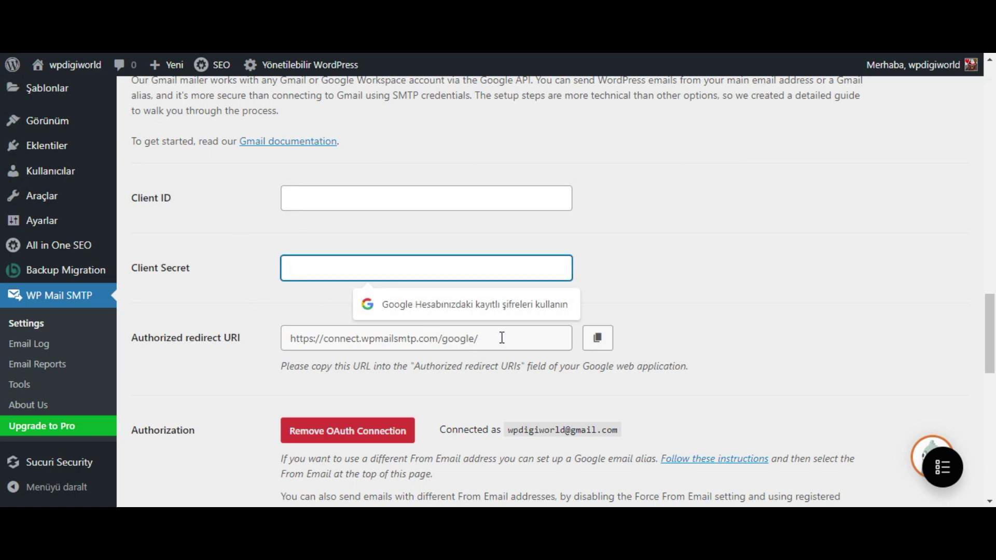
left_click(685, 290)
scroll(625, 322, "down", 10)
scroll(625, 322, "up", 4)
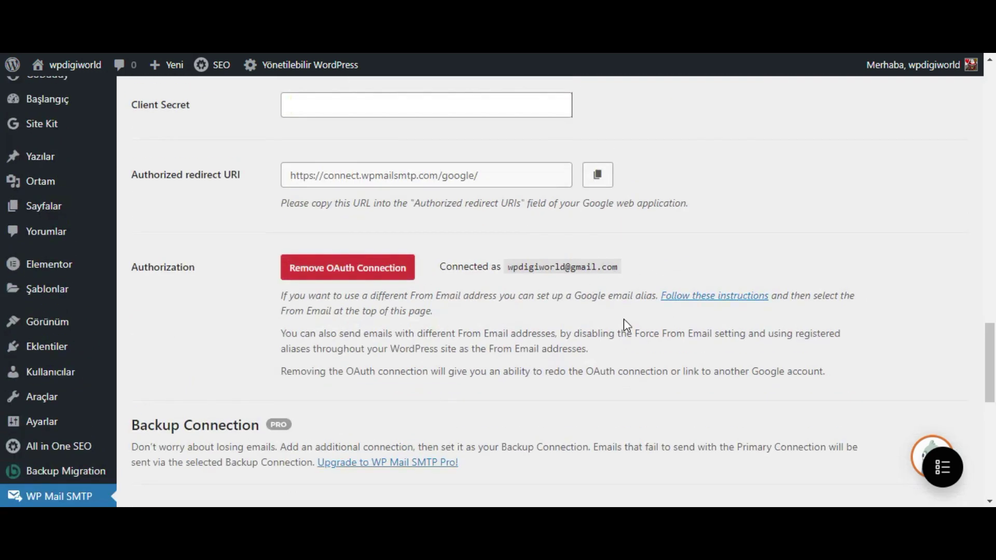
scroll(624, 323, "up", 5)
scroll(626, 325, "down", 1)
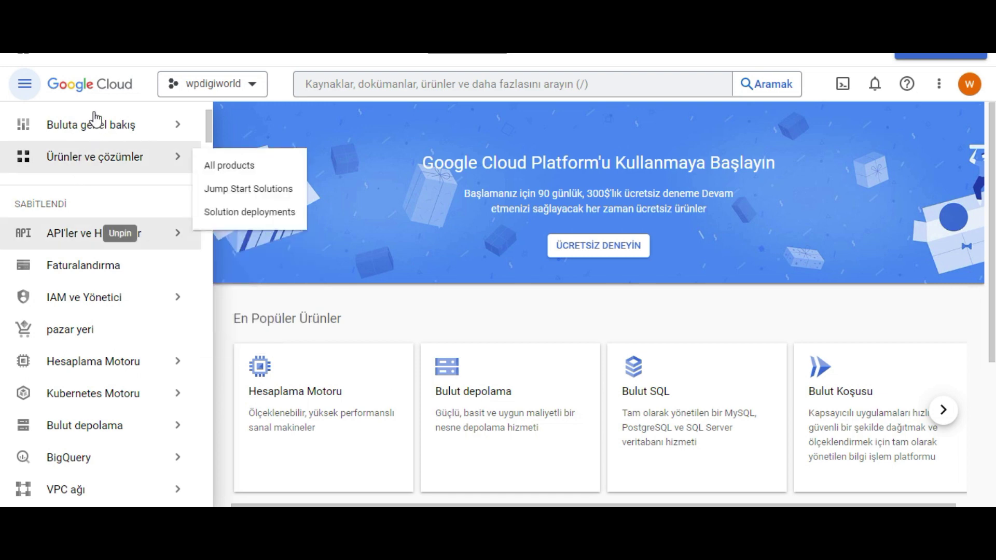
Step: Switch to Google Cloud and create a new project named wpdigiworld with No organization as its location
left_click(252, 89)
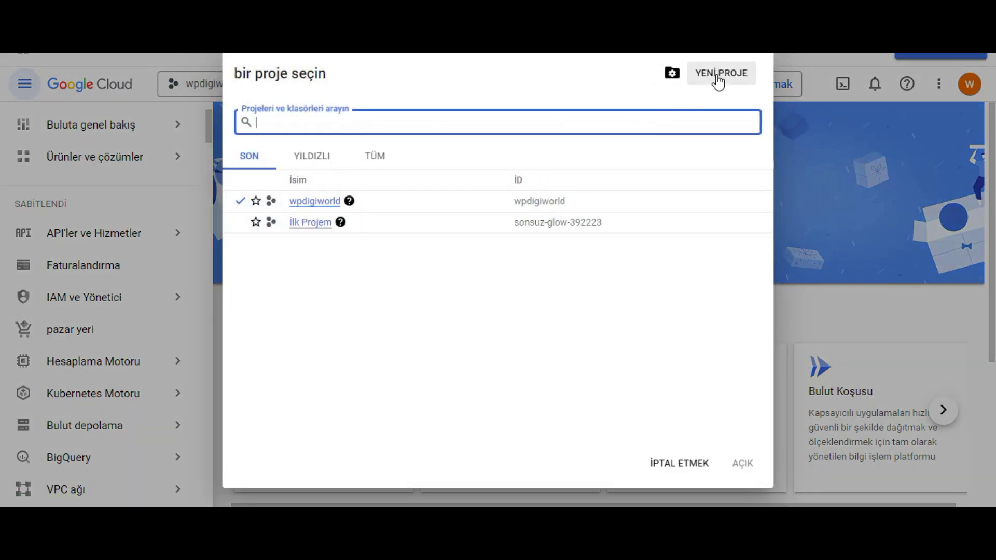
left_click(715, 82)
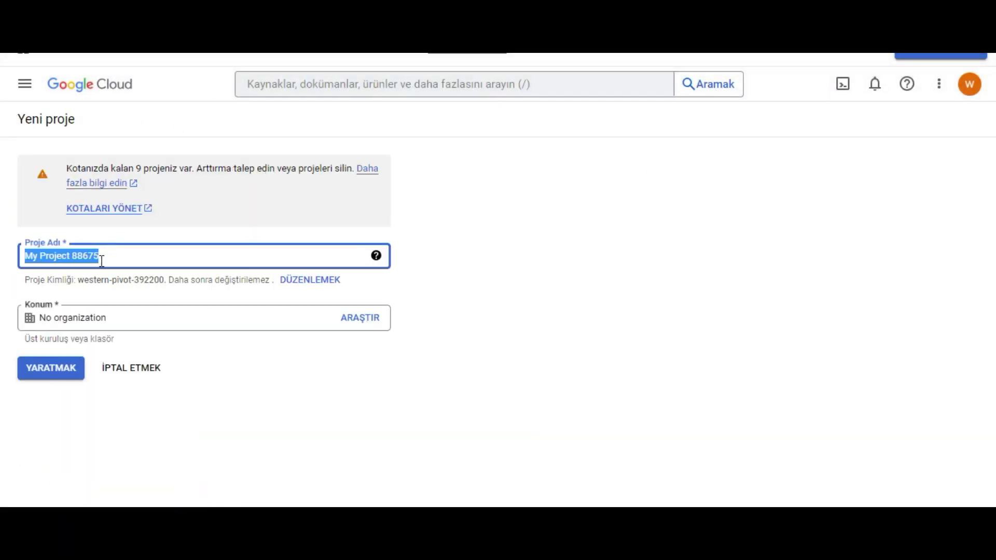
type("wp")
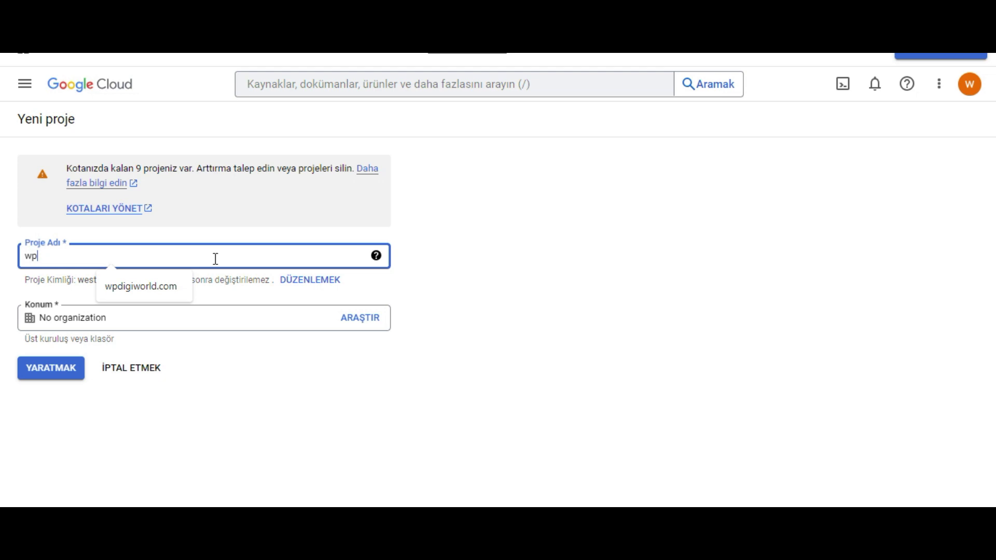
type("digiworld")
left_click(123, 322)
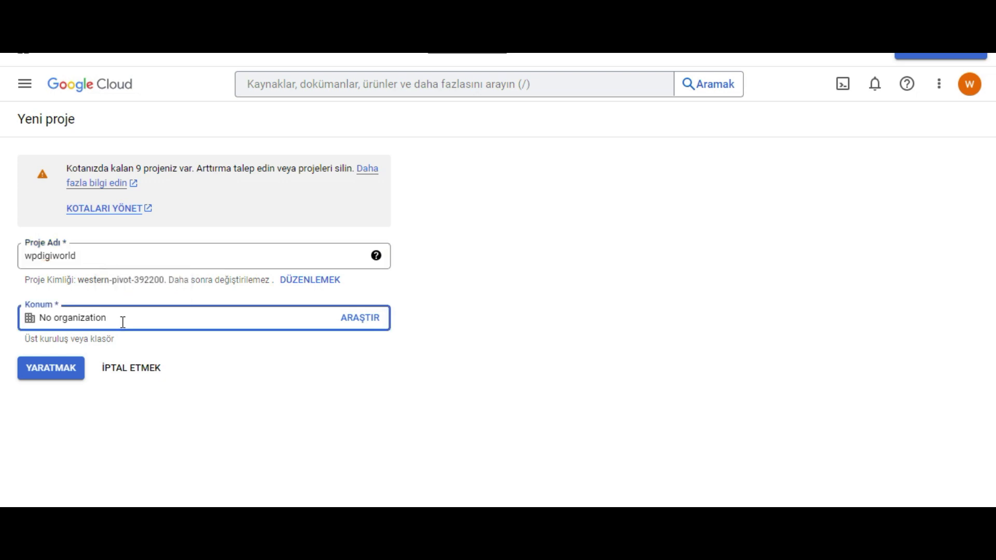
left_click(62, 373)
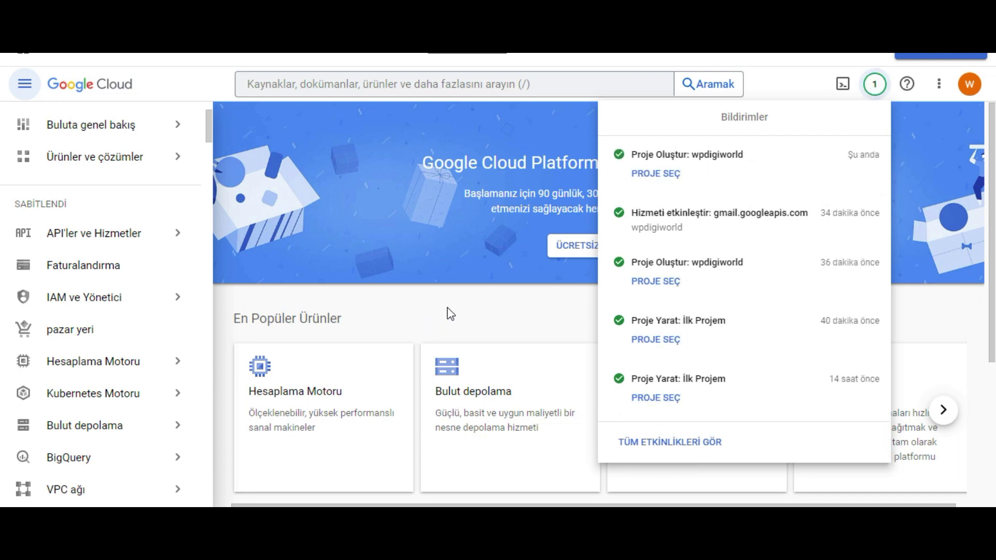
left_click(879, 87)
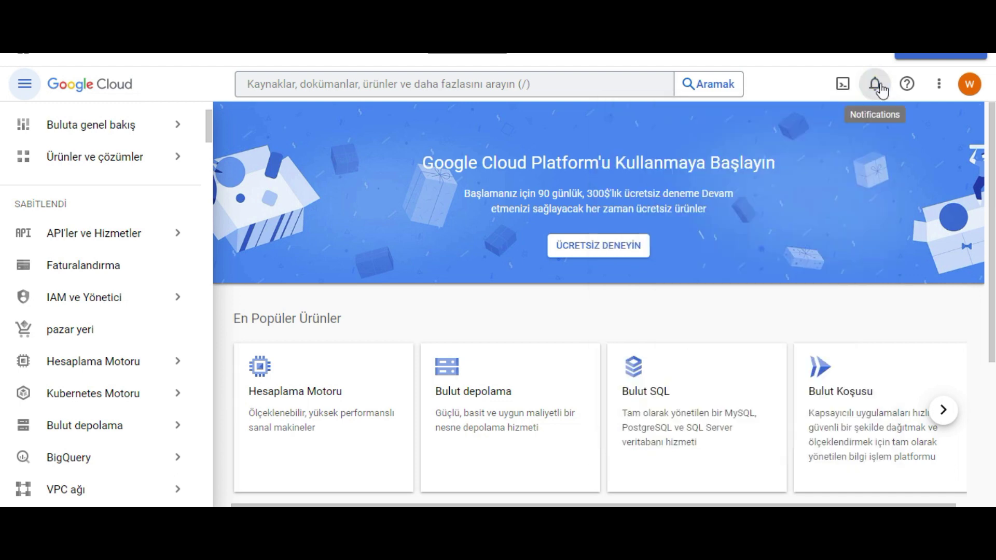
Step: Go to the enabled APIs and services of the wpdigiworld project and open the API Library to enable another API
mouse_move(109, 235)
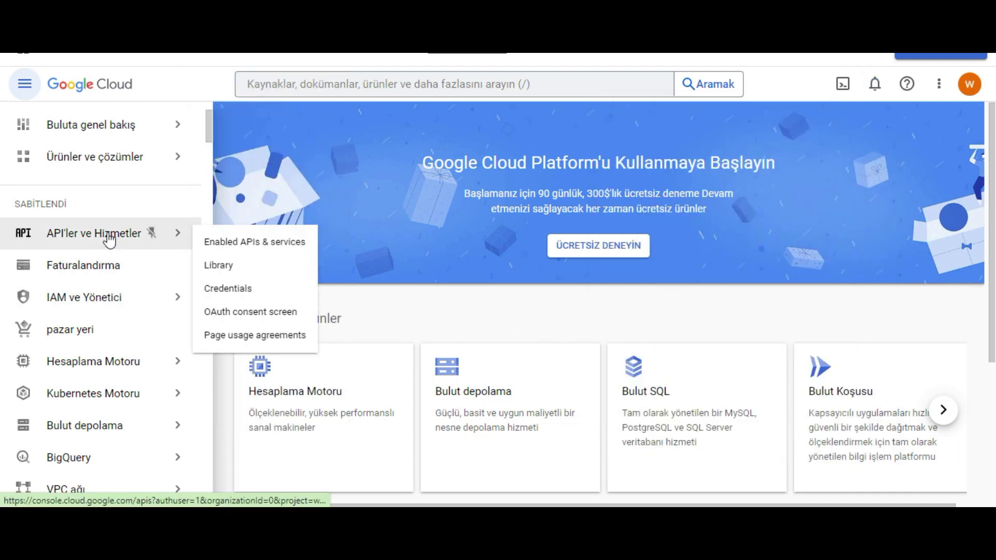
left_click(266, 248)
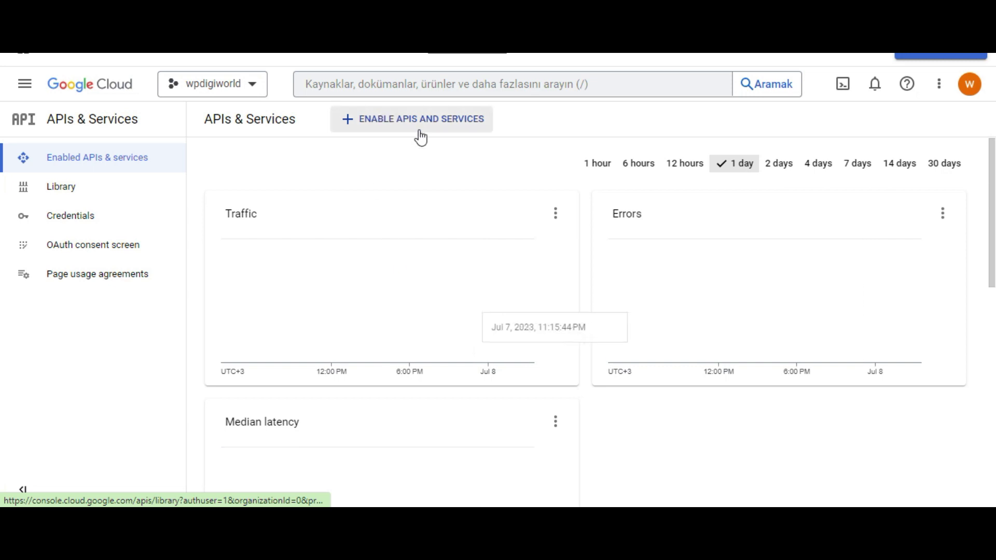
left_click(436, 126)
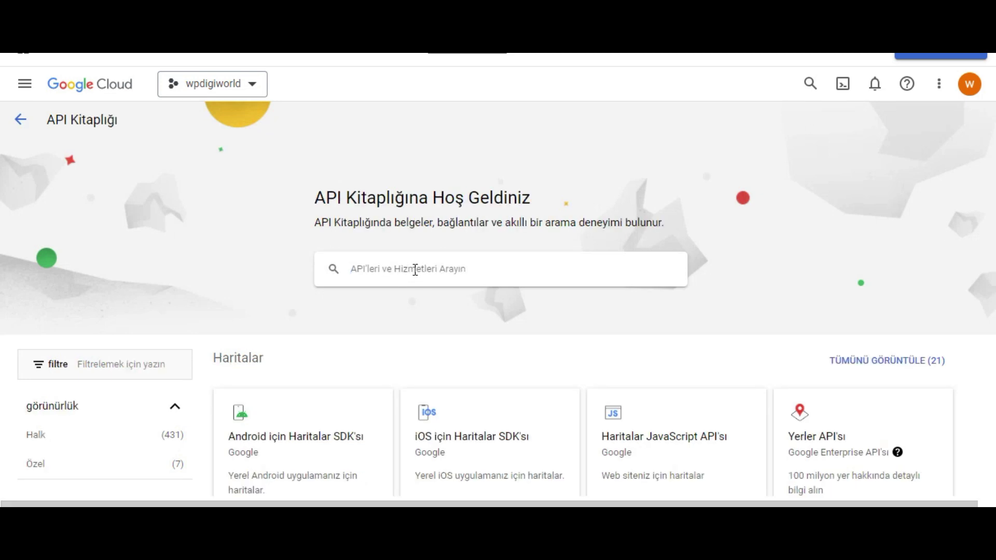
Step: Search the API Library for "gmail api" and open the management page of the Gmail API
left_click(415, 270)
type("w")
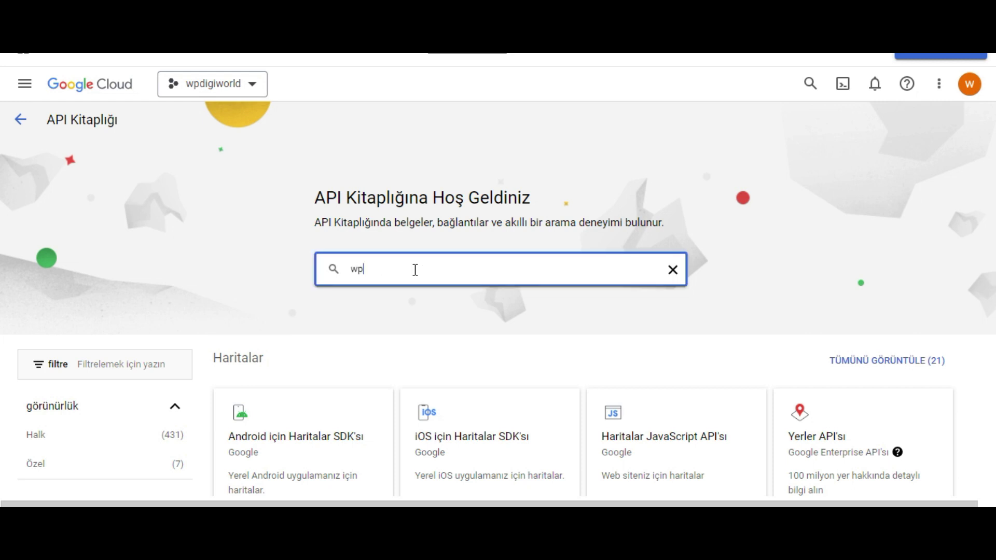
key("BackSpace")
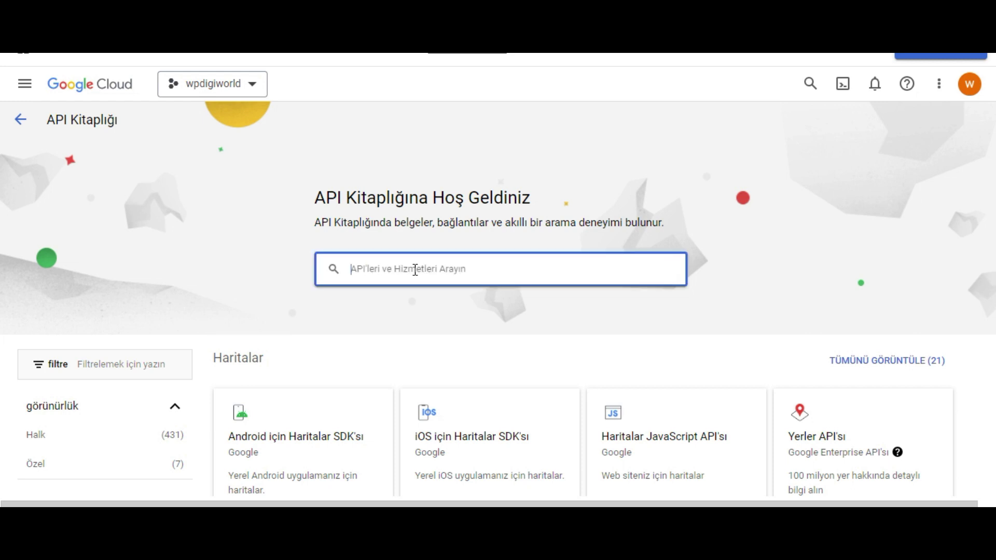
type("gmail api")
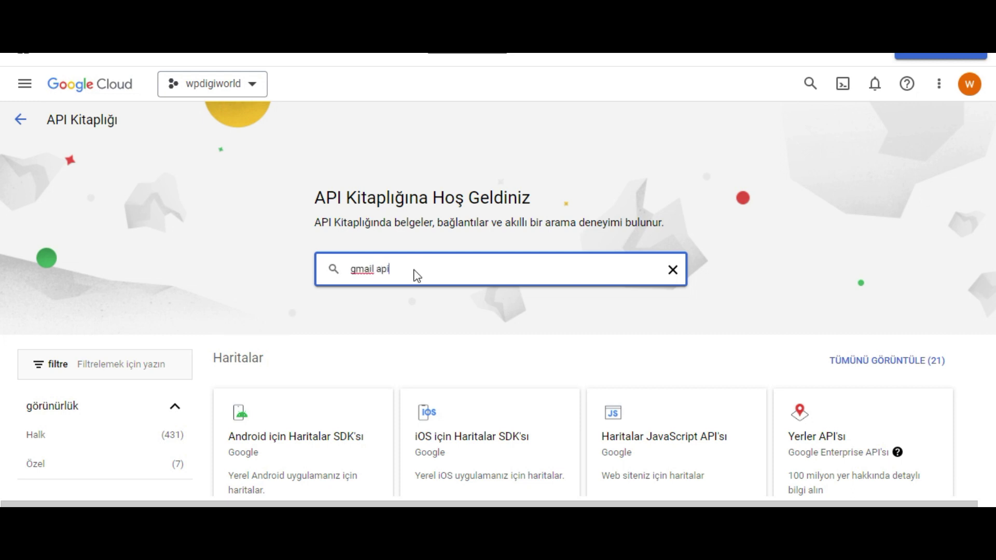
key("Return")
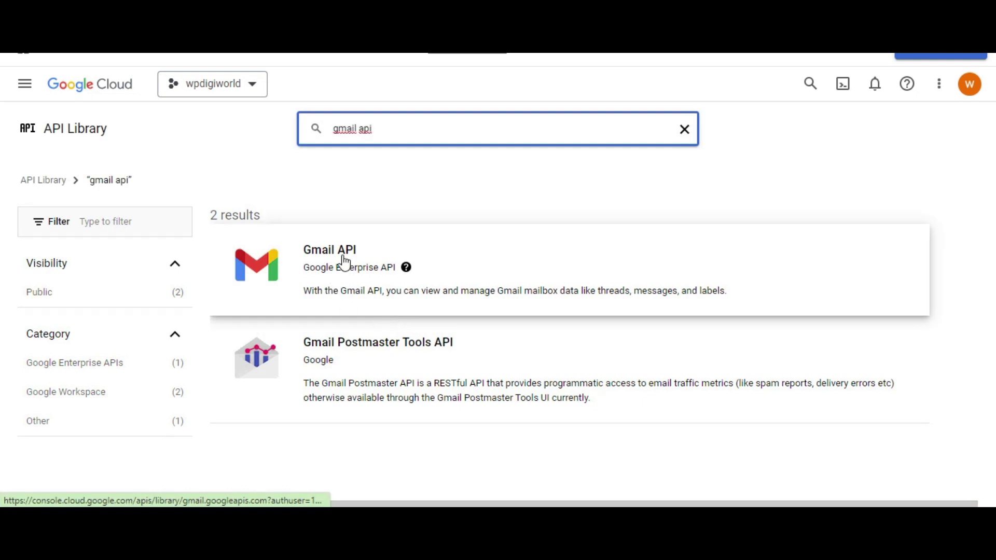
left_click(345, 262)
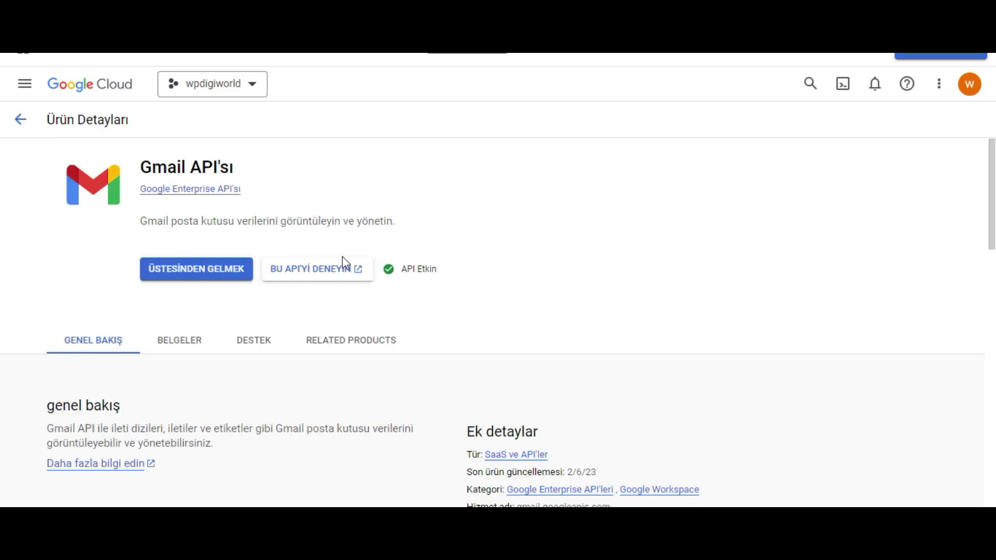
left_click(216, 273)
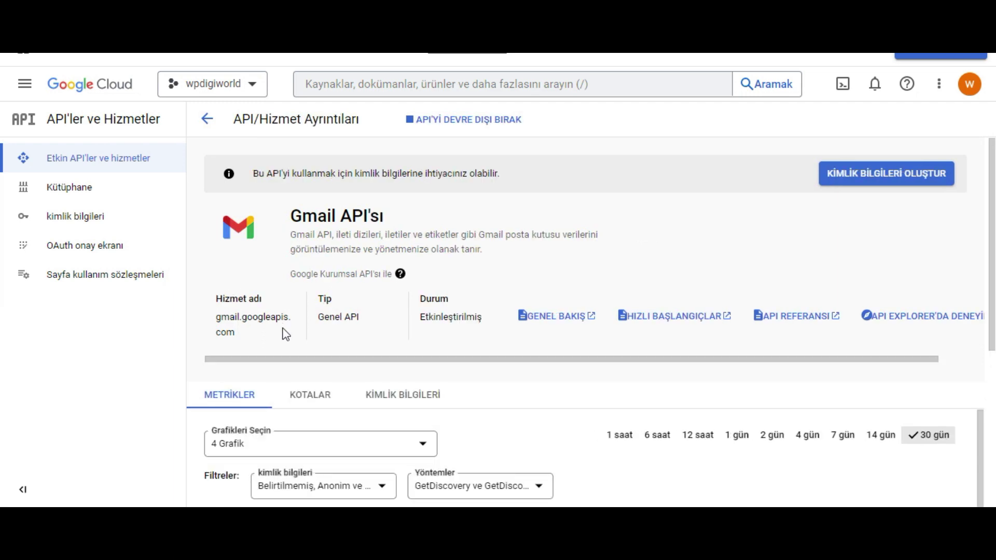
Step: Start creating credentials for the Gmail API, choosing User data as the data accessed, and continue to the scopes
left_click(890, 182)
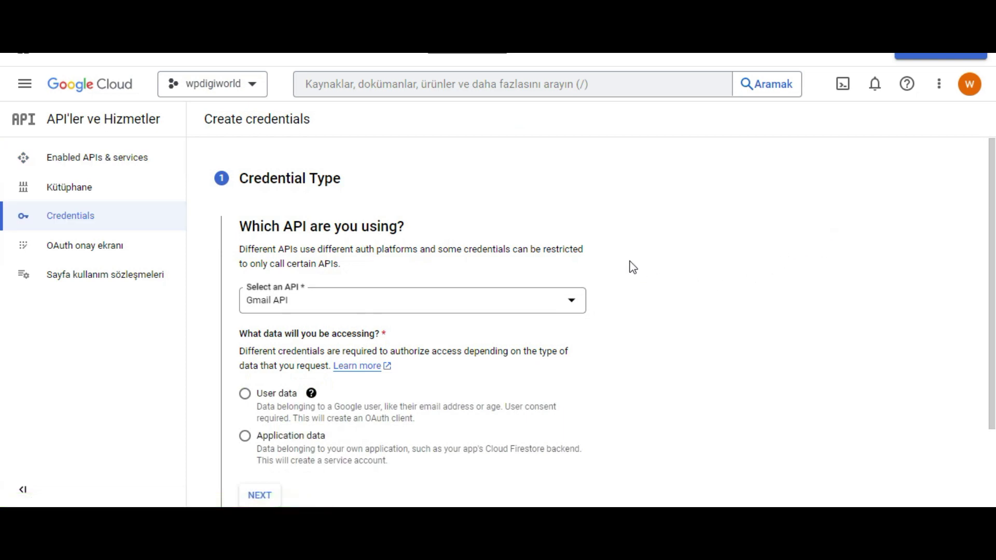
scroll(625, 257, "down", 2)
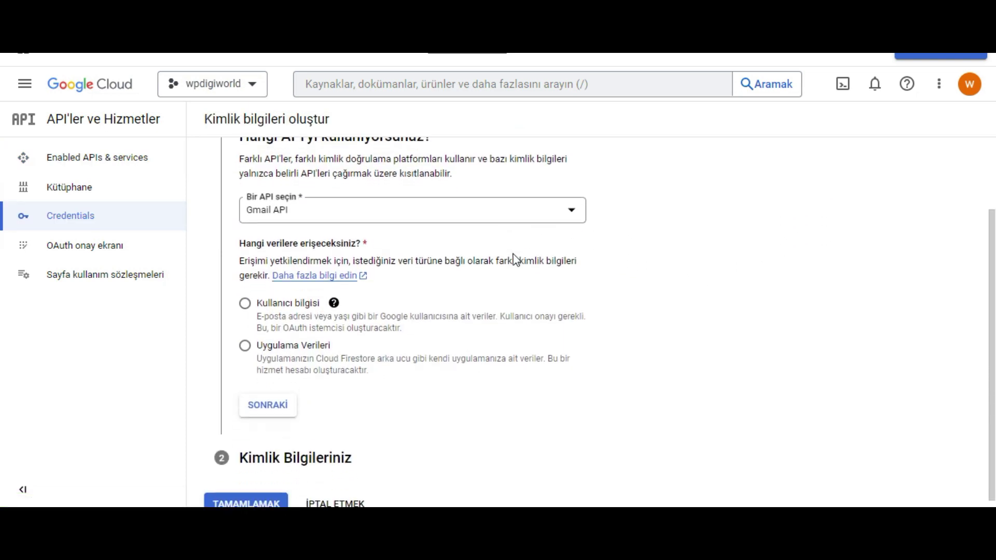
left_click(244, 296)
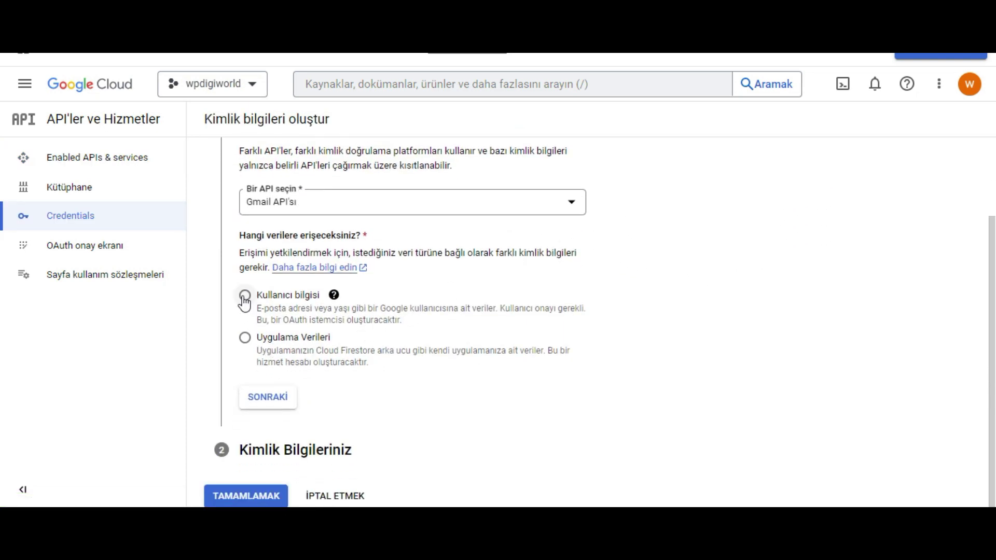
left_click(272, 402)
Step: Review the optional scopes without adding any, and save to continue to the OAuth client ID
scroll(306, 384, "down", 4)
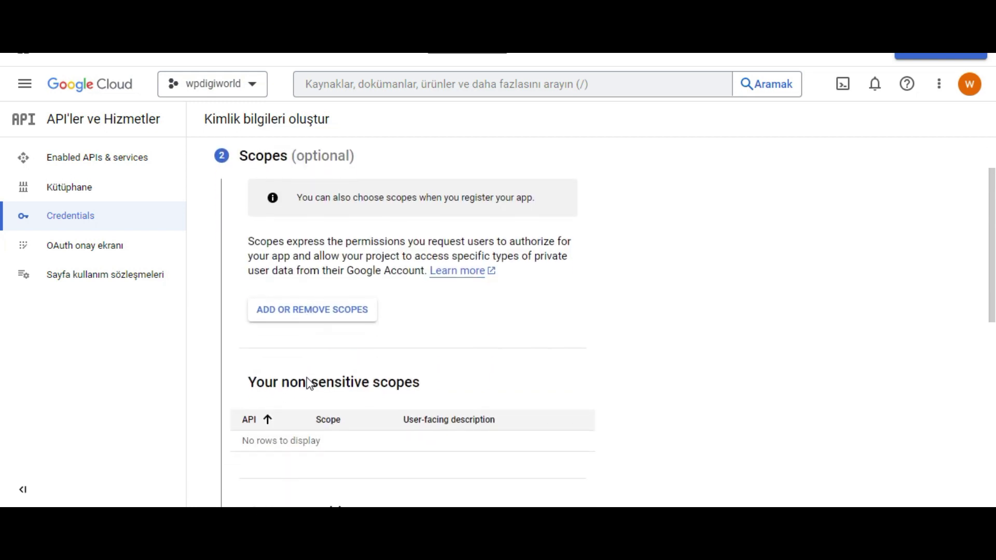
scroll(314, 373, "down", 5)
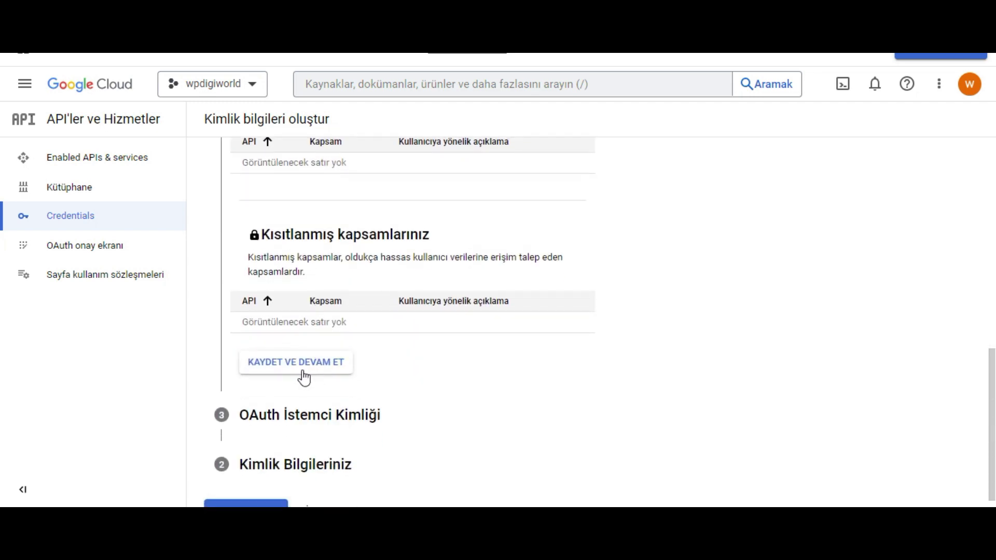
scroll(312, 373, "up", 6)
scroll(309, 373, "up", 2)
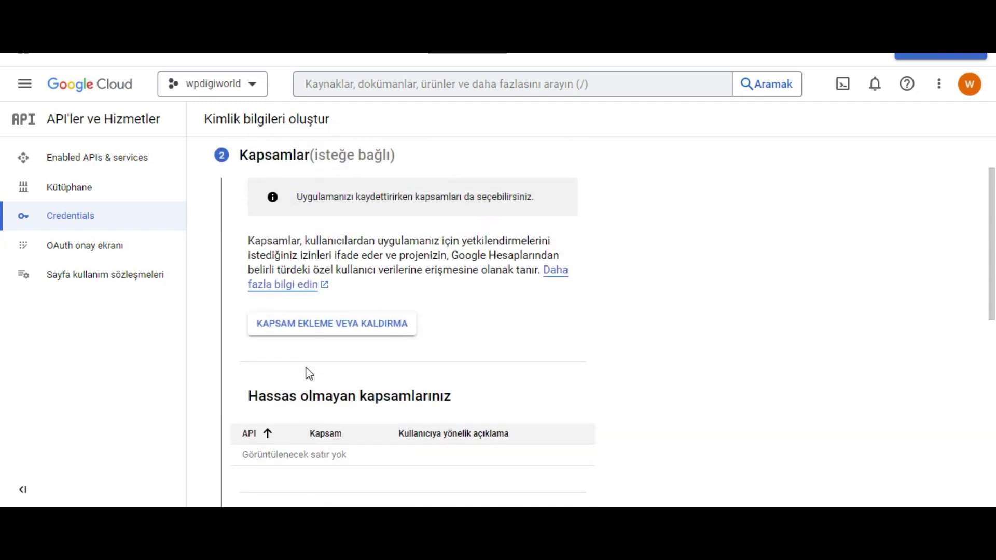
scroll(309, 374, "up", 1)
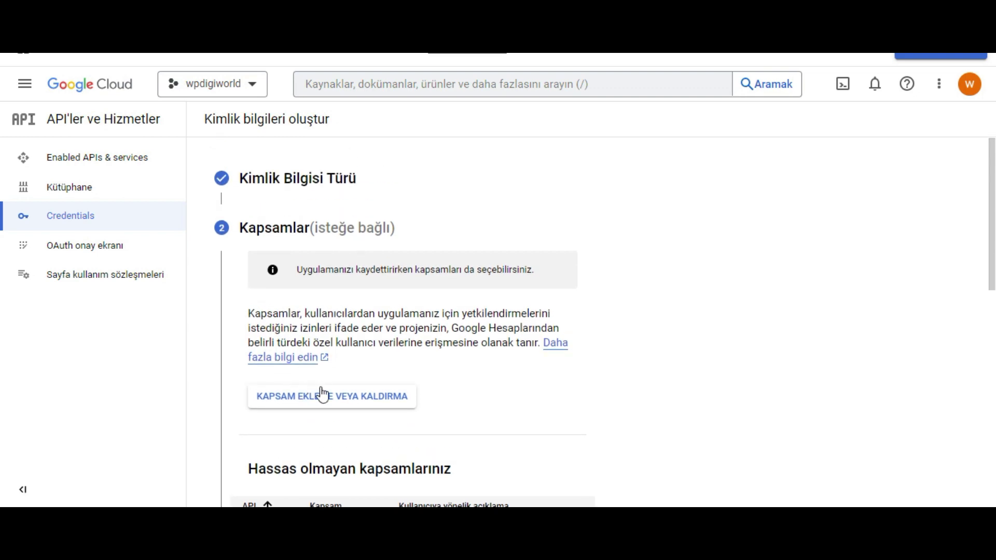
left_click(322, 405)
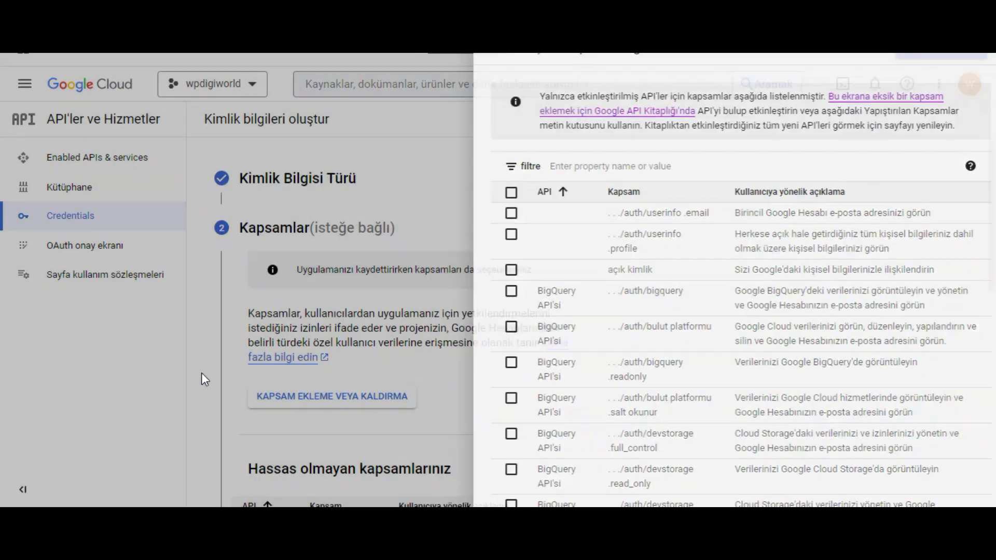
left_click(201, 372)
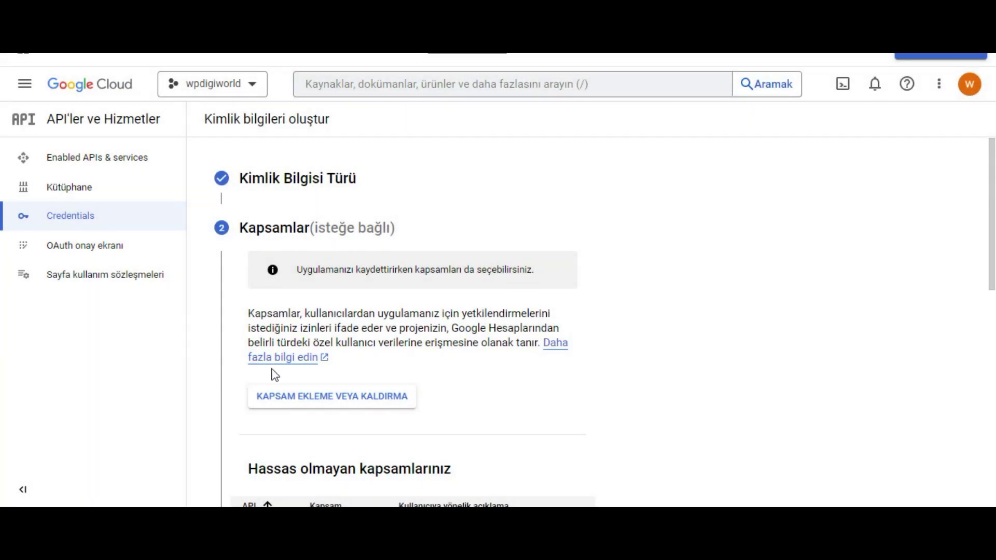
scroll(338, 291, "down", 4)
scroll(340, 293, "down", 6)
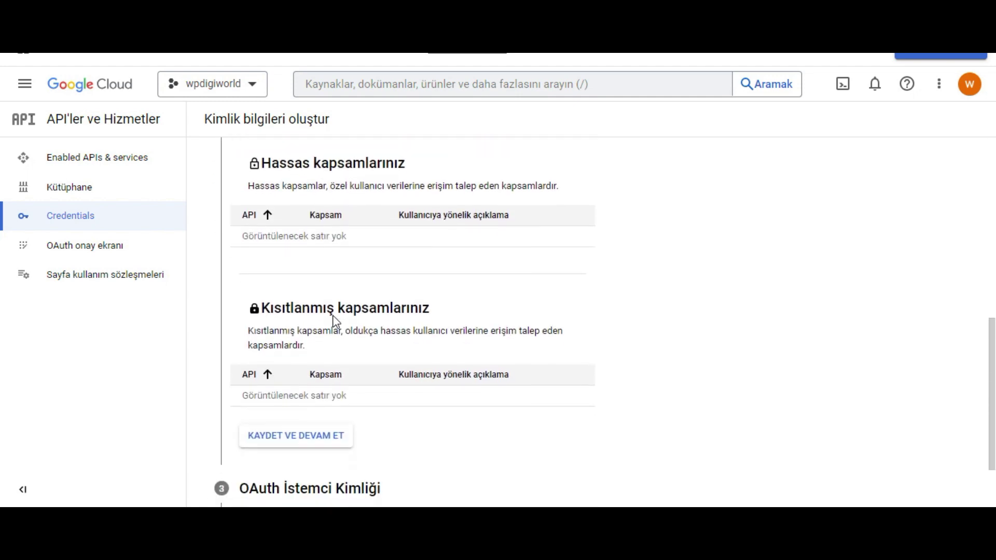
left_click(306, 356)
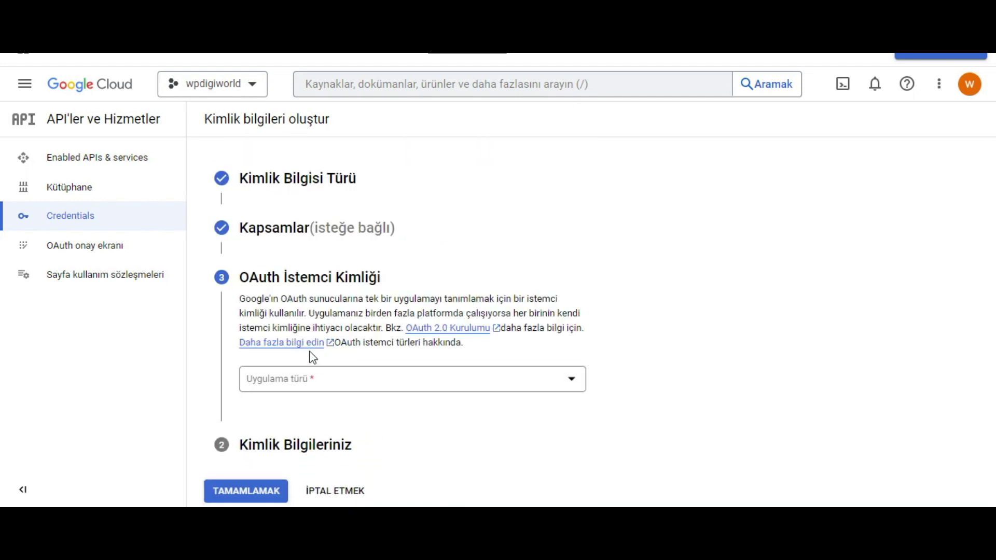
Step: Set the OAuth client's application type to Web application and its name to wpdigiworld
left_click(325, 376)
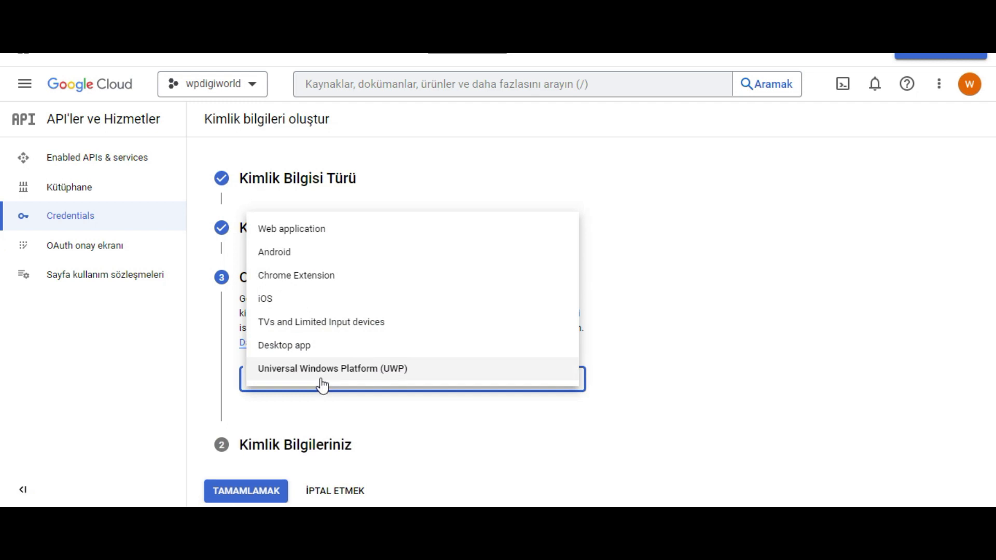
left_click(279, 231)
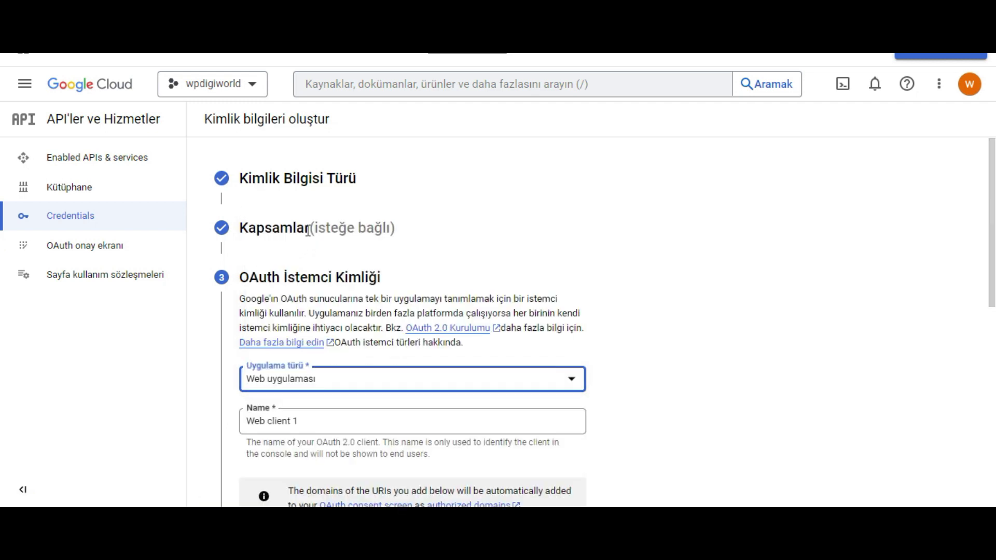
scroll(328, 278, "down", 3)
triple_click(316, 278)
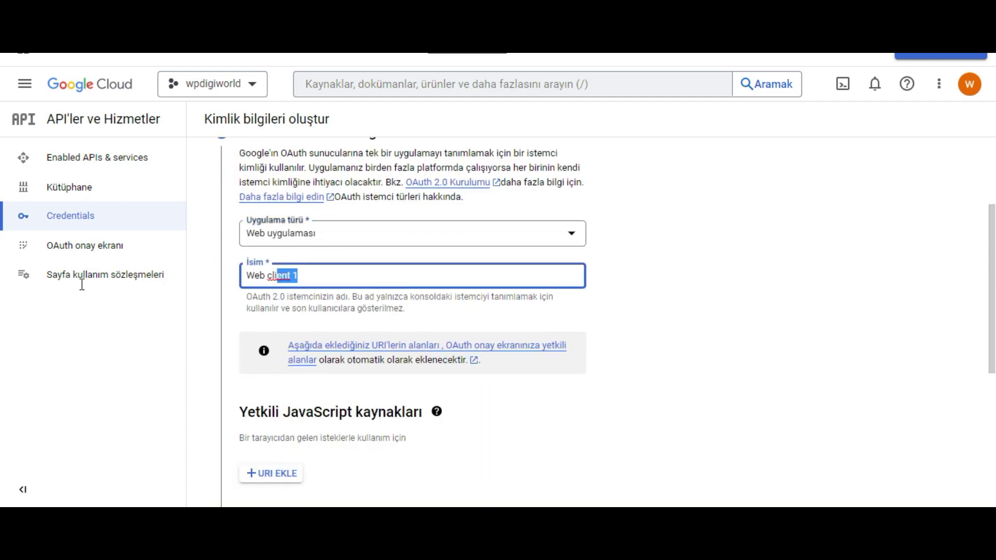
type("wpdigiworld")
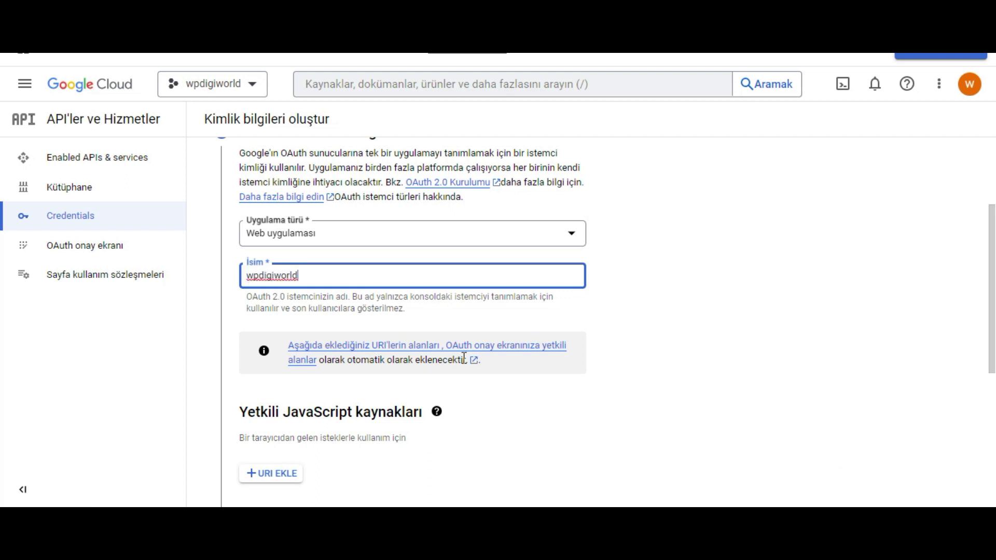
scroll(415, 377, "down", 3)
left_click(284, 329)
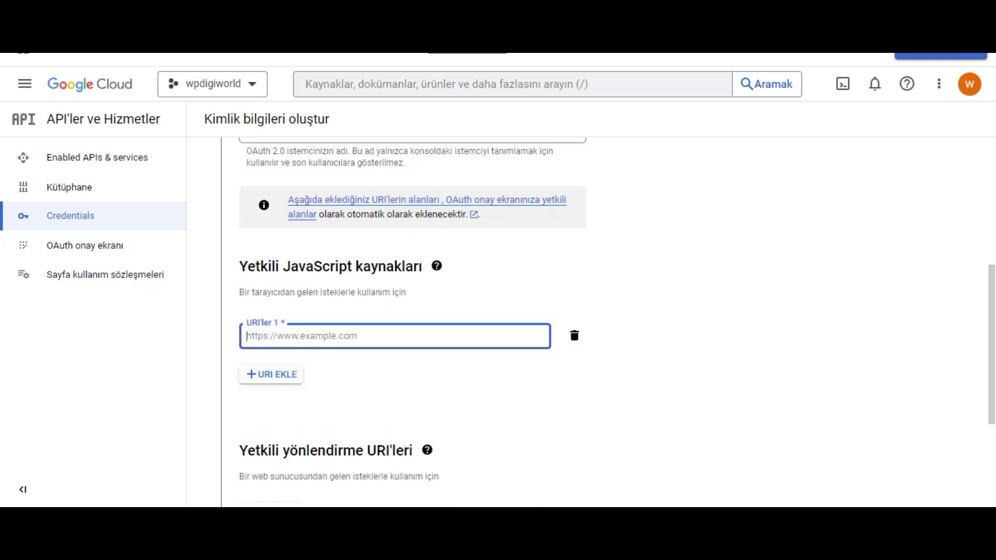
left_click(361, 54)
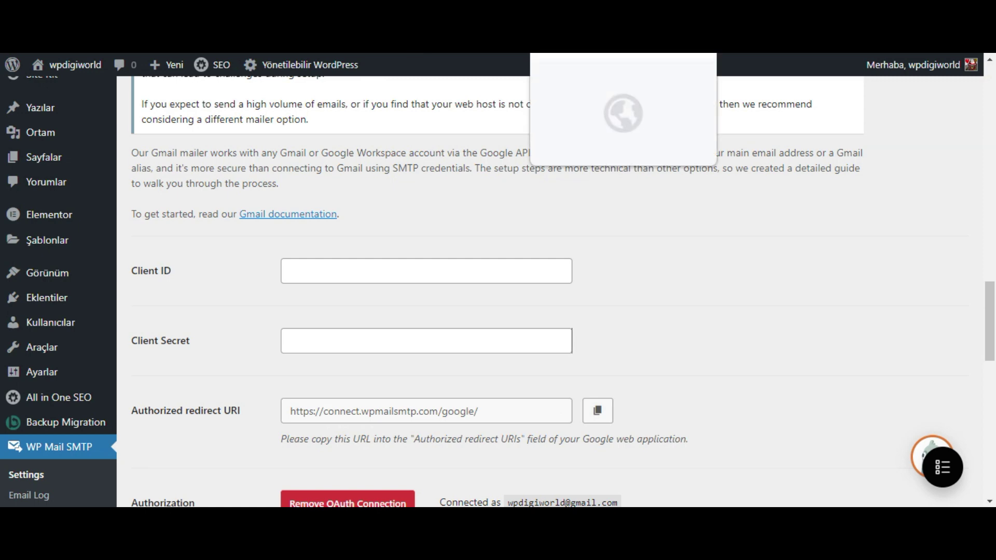
left_click(570, 54)
left_click(622, 54)
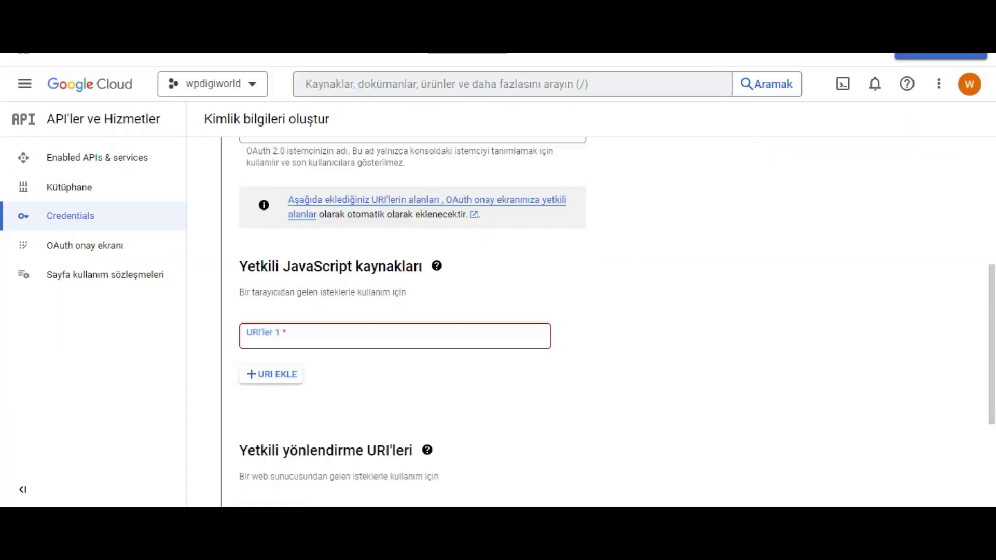
right_click(302, 340)
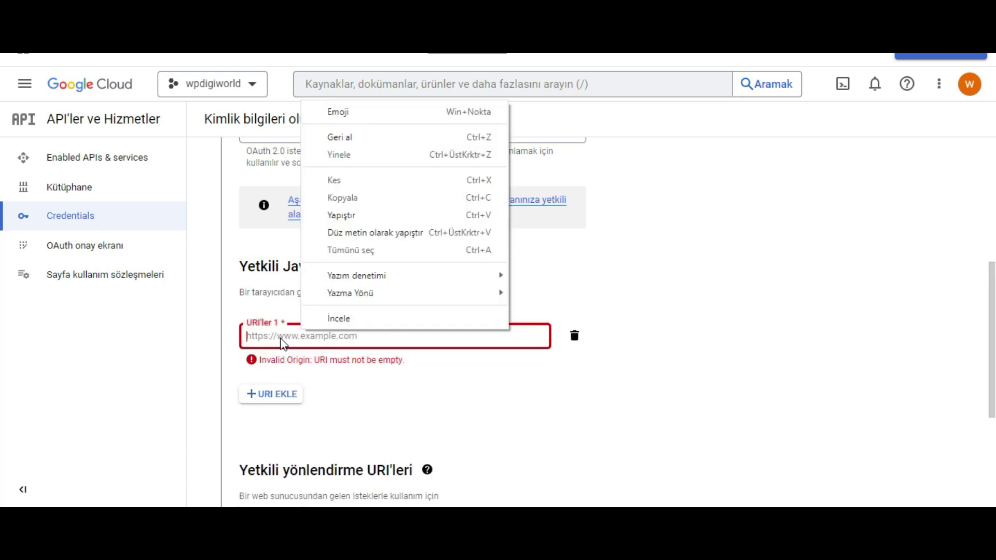
left_click(362, 215)
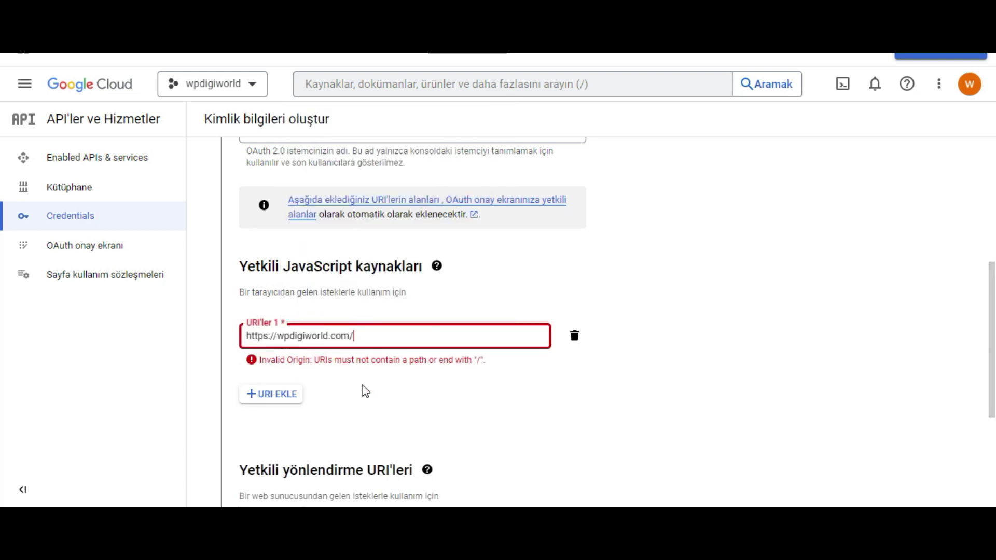
left_click(382, 336)
key("BackSpace")
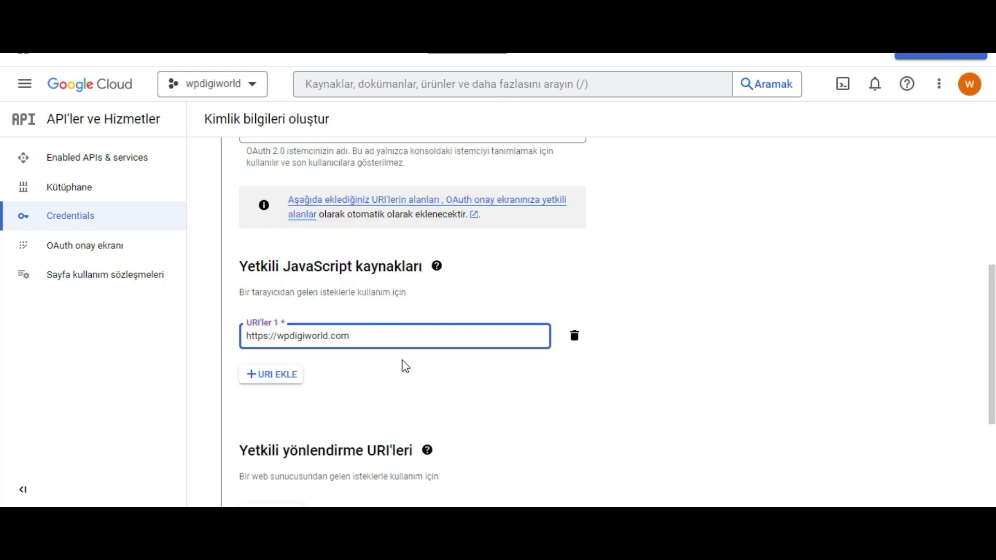
left_click(379, 377)
scroll(380, 394, "down", 3)
scroll(376, 349, "up", 1)
scroll(377, 350, "down", 1)
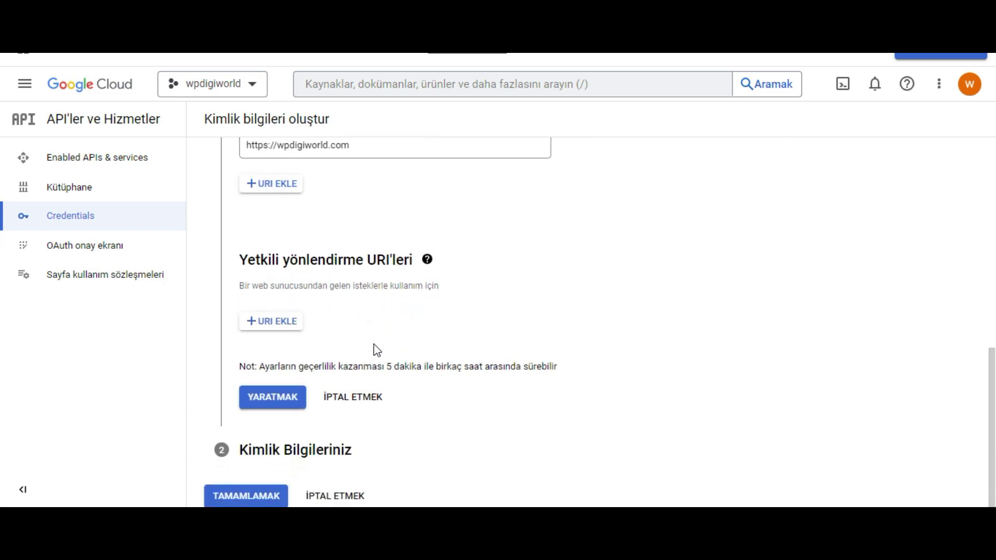
left_click(290, 322)
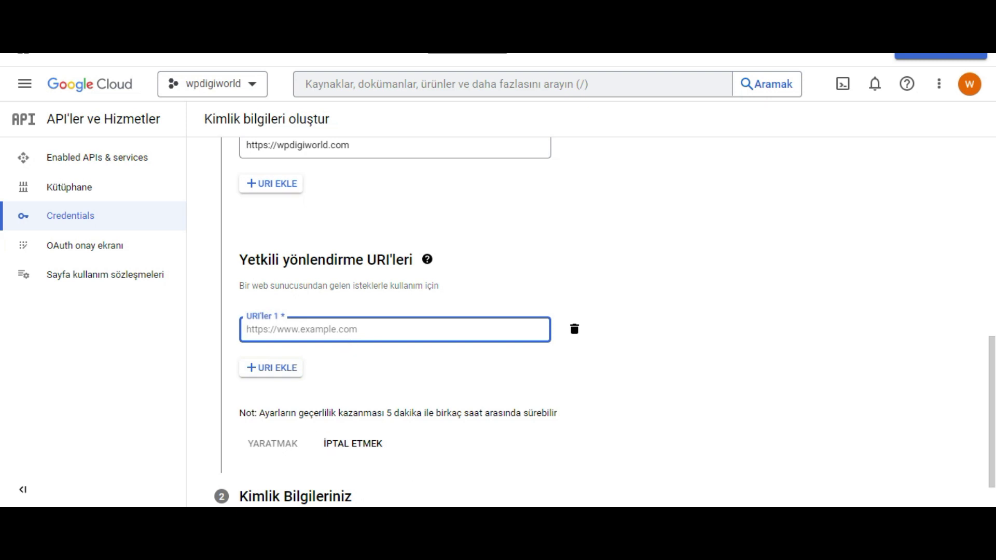
key("Tab")
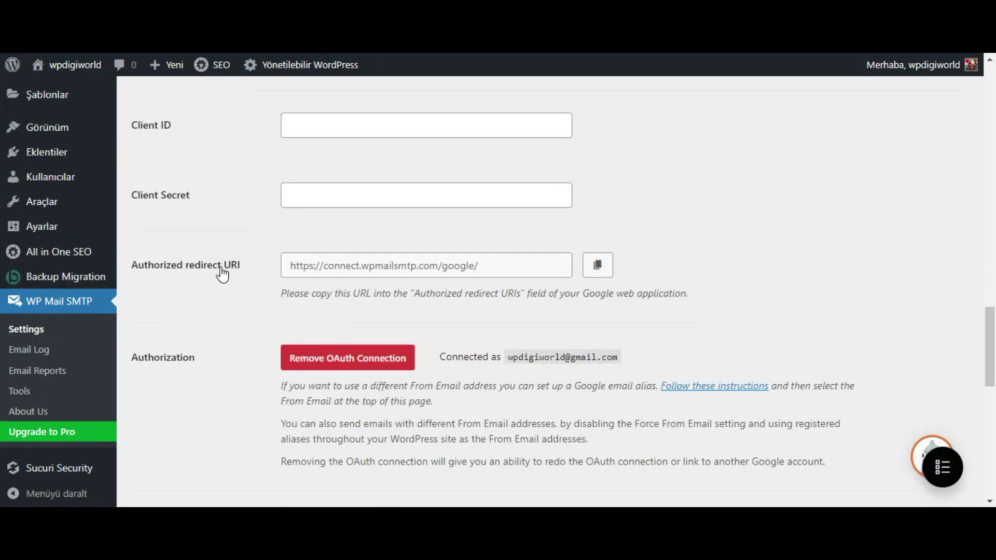
left_click(597, 265)
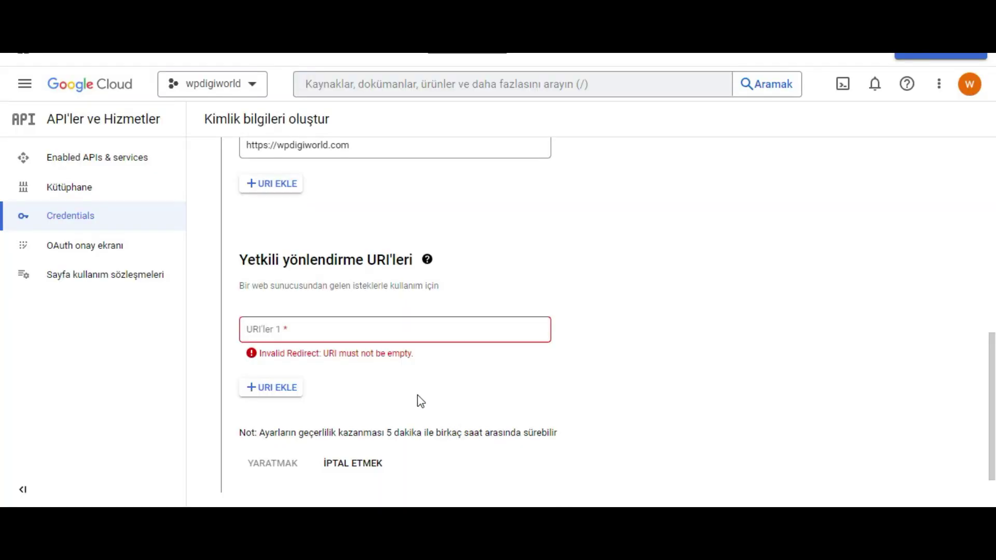
right_click(349, 332)
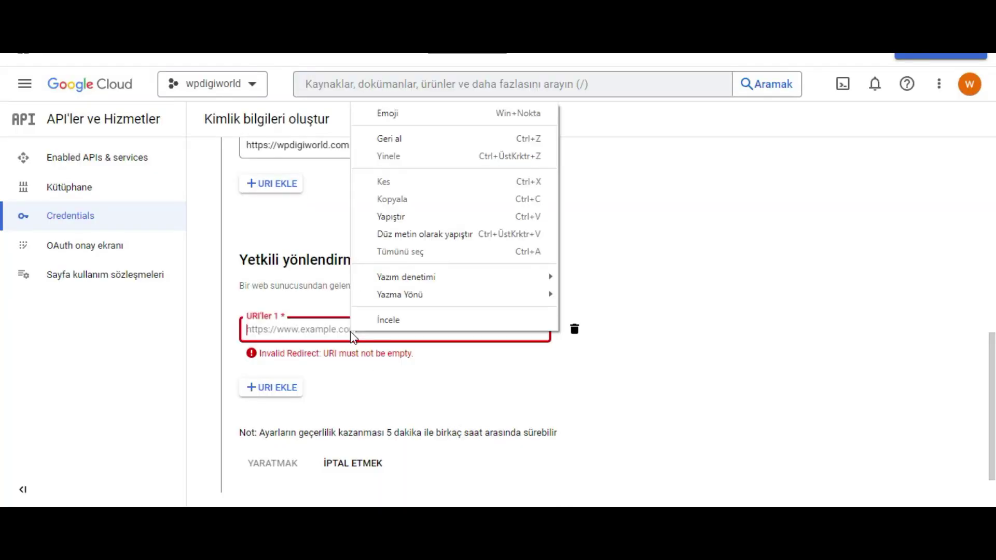
left_click(410, 218)
scroll(311, 381, "down", 1)
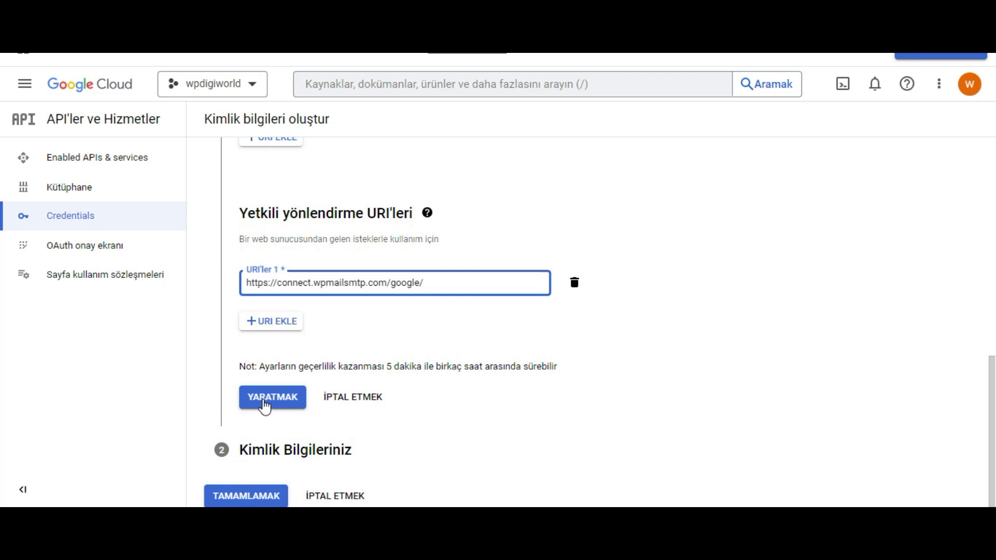
Step: Finish creating the OAuth client credentials and open the details of the wpdigiworld client from the credentials list
left_click(267, 400)
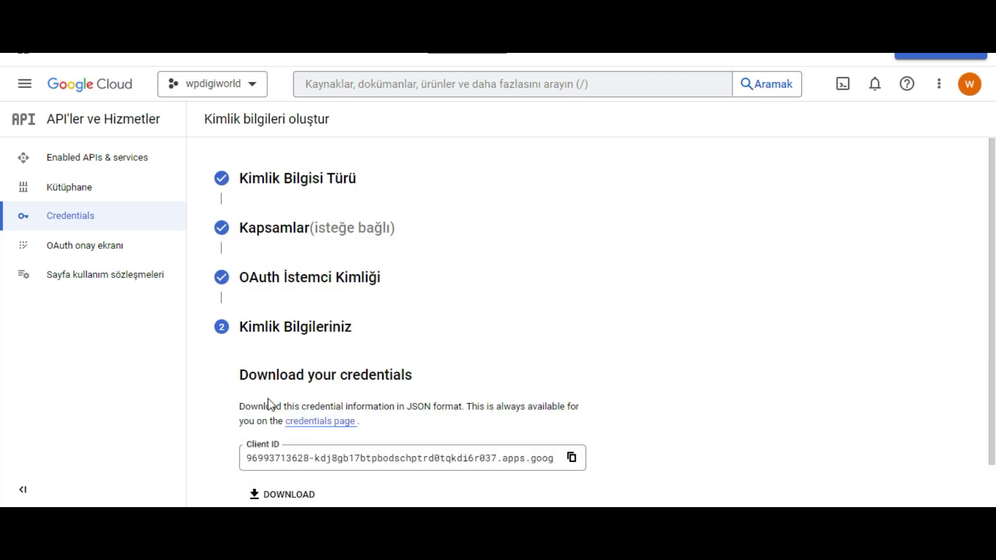
scroll(285, 394, "down", 1)
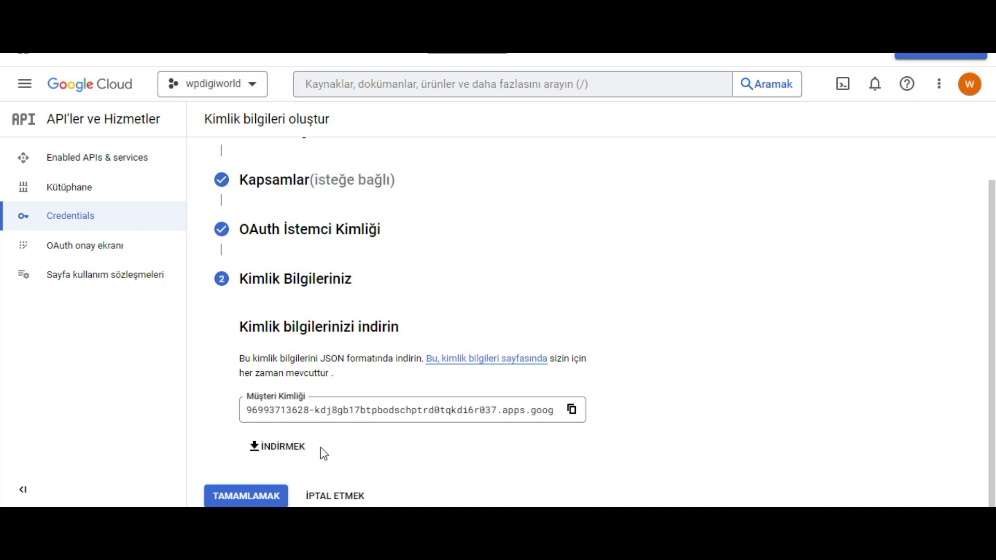
left_click(259, 496)
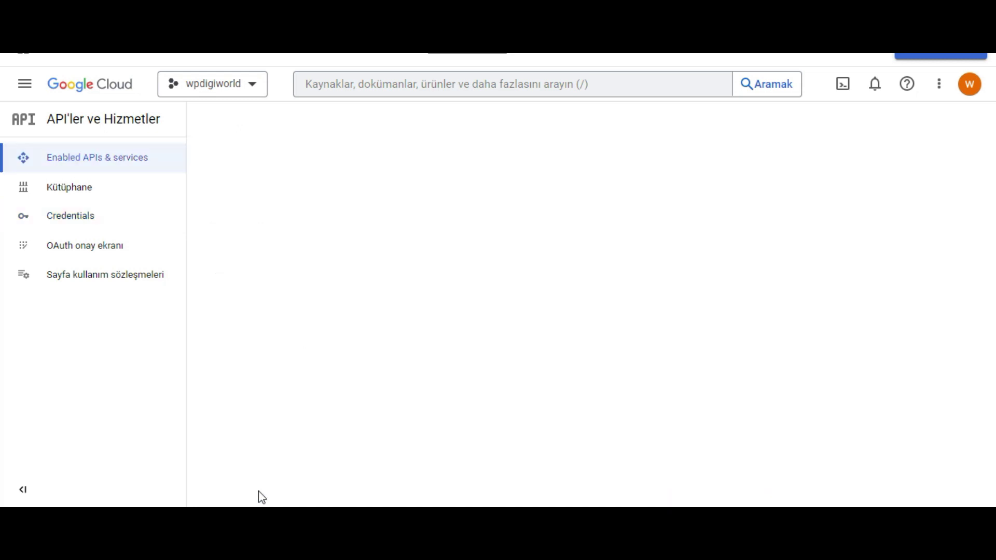
left_click(91, 222)
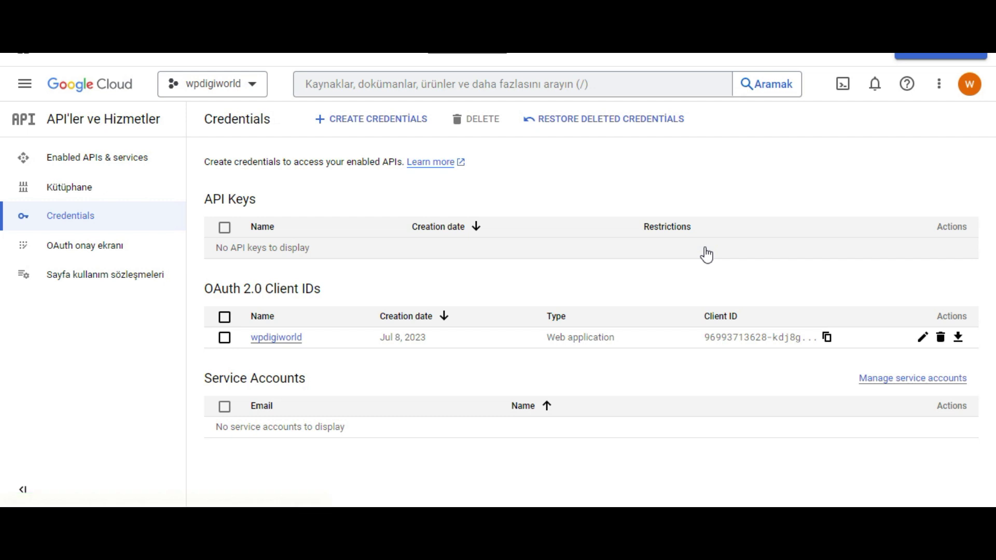
left_click(276, 338)
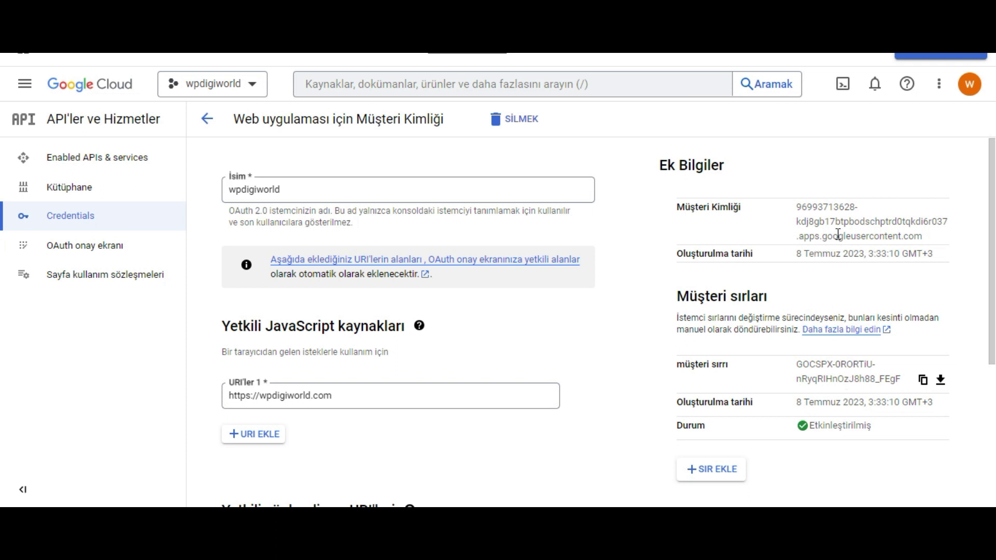
Step: Copy the wpdigiworld client's ID from Google Cloud and paste it as the Client ID in the WP Mail SMTP settings in WordPress
left_click_drag(932, 237, 799, 207)
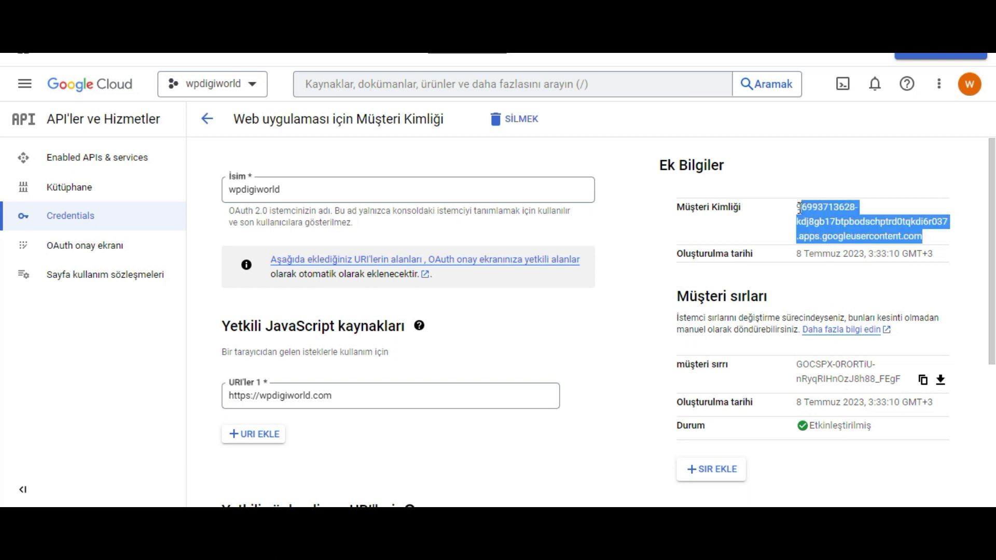
right_click(817, 212)
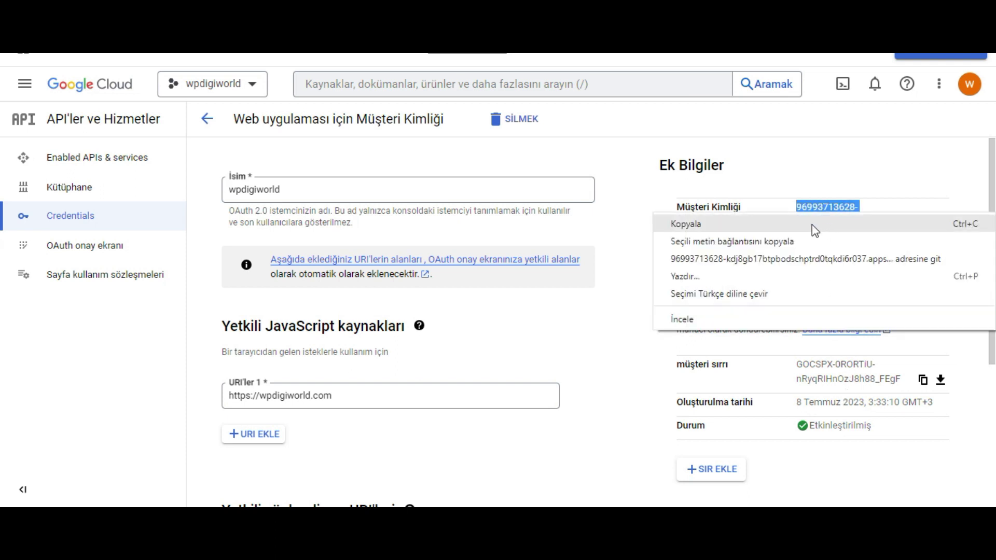
left_click(811, 225)
mouse_move(409, 518)
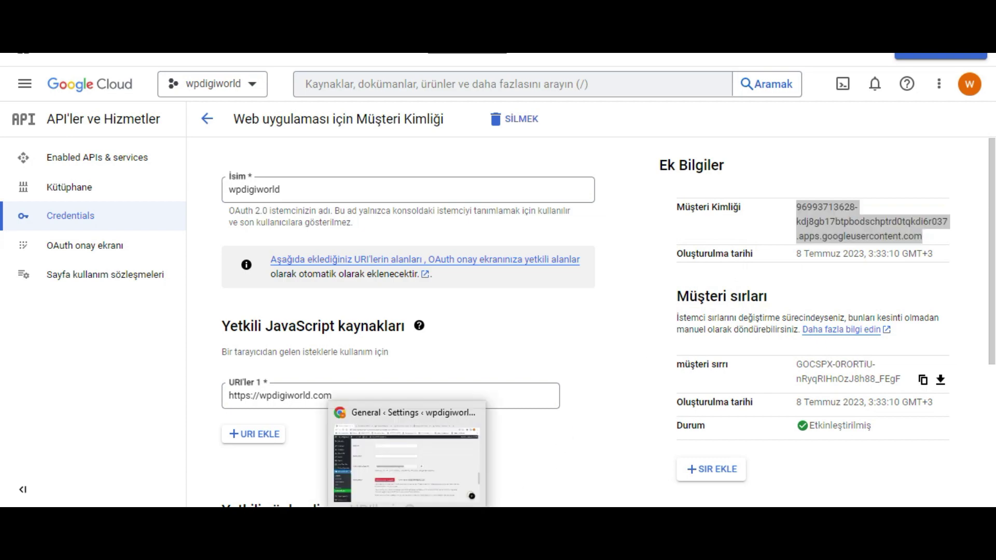
left_click(405, 477)
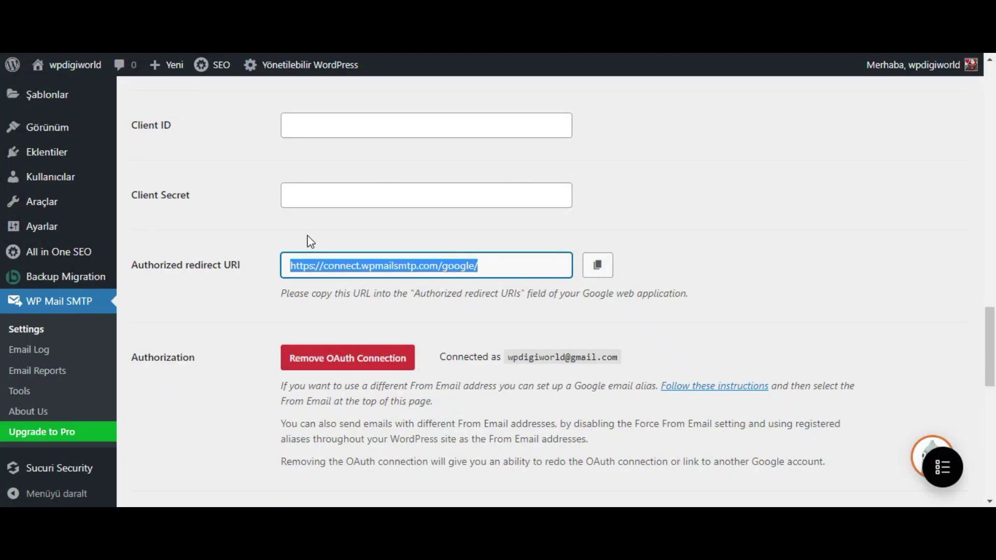
scroll(307, 235, "up", 2)
right_click(347, 198)
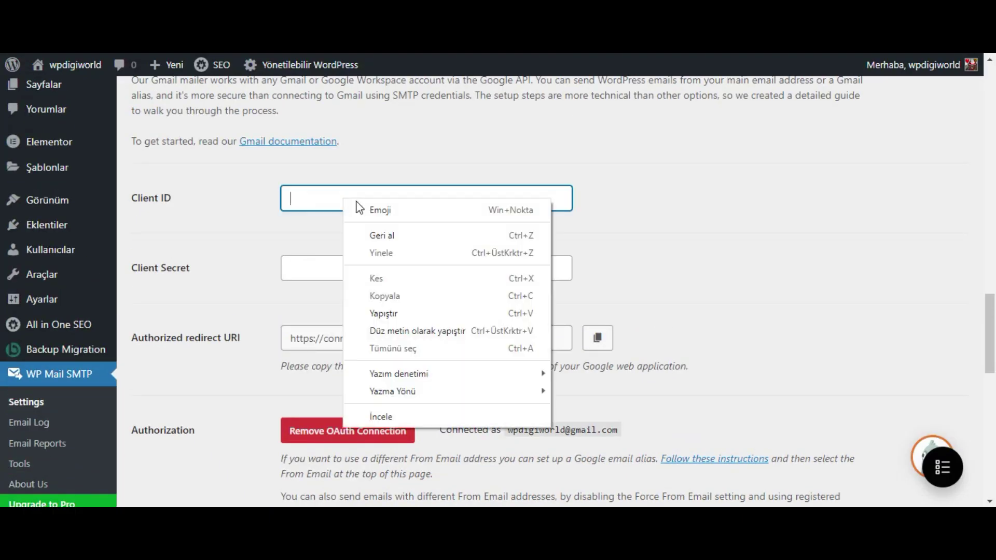
left_click(398, 313)
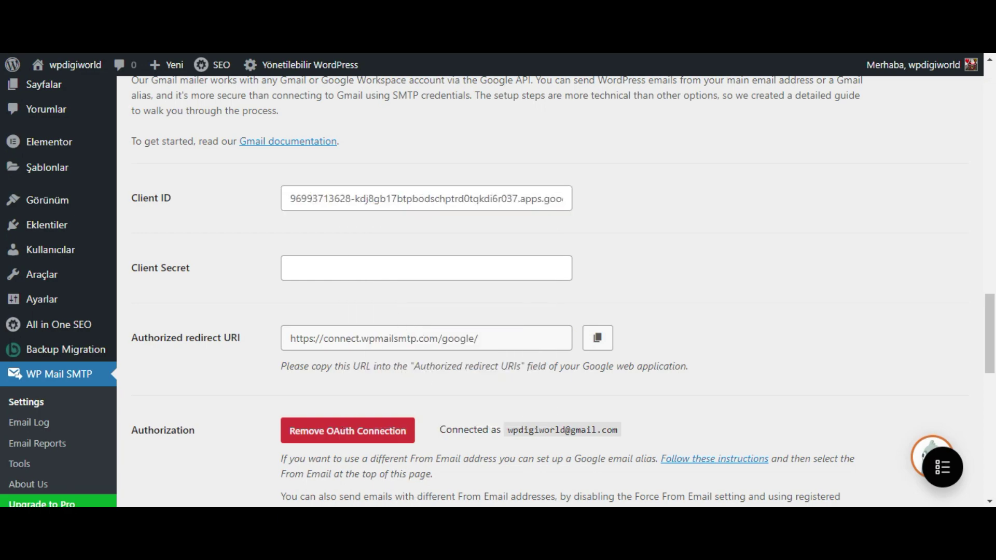
Step: Copy the client secret from the Google Cloud client details and paste it into the Client Secret field of the WP Mail SMTP settings
key("alt+Tab")
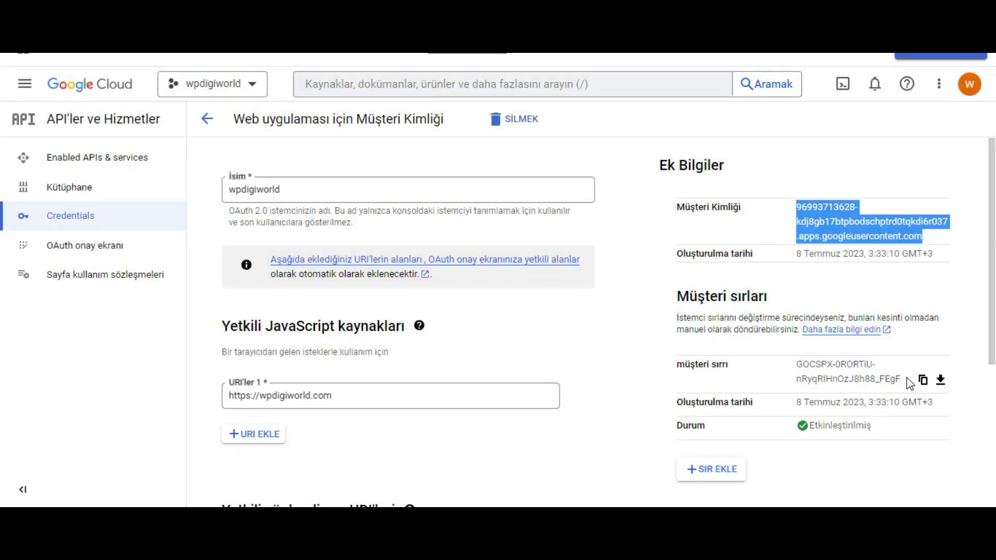
left_click(922, 380)
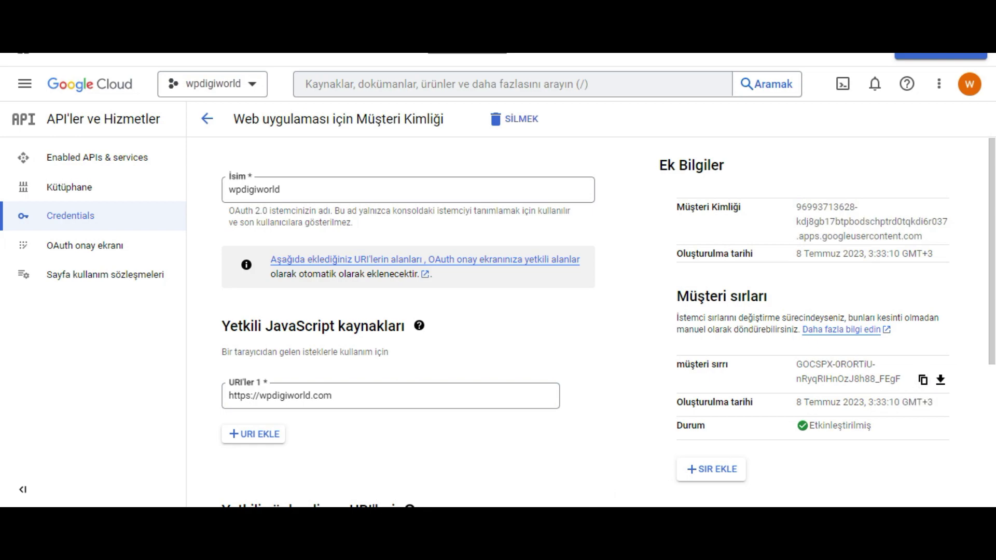
key("alt+Tab")
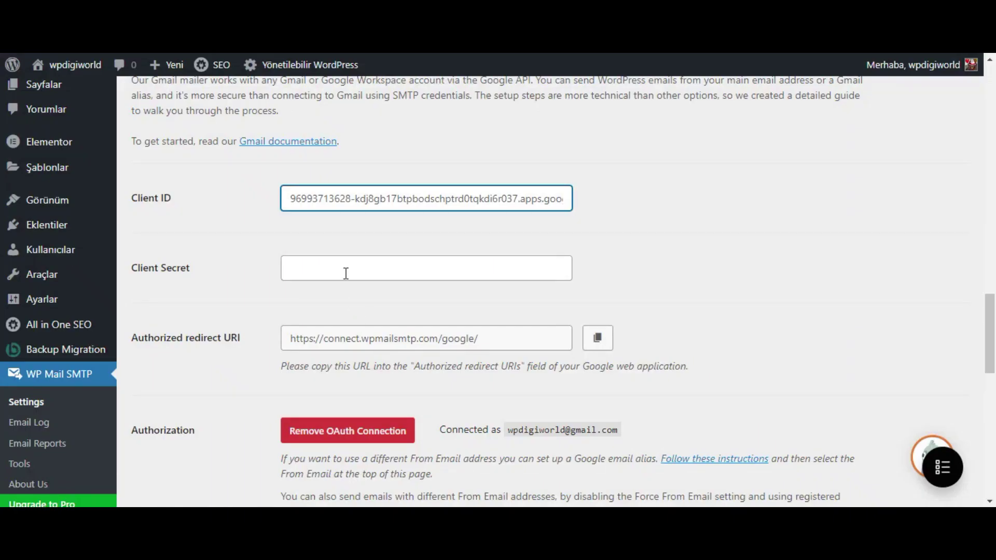
right_click(346, 274)
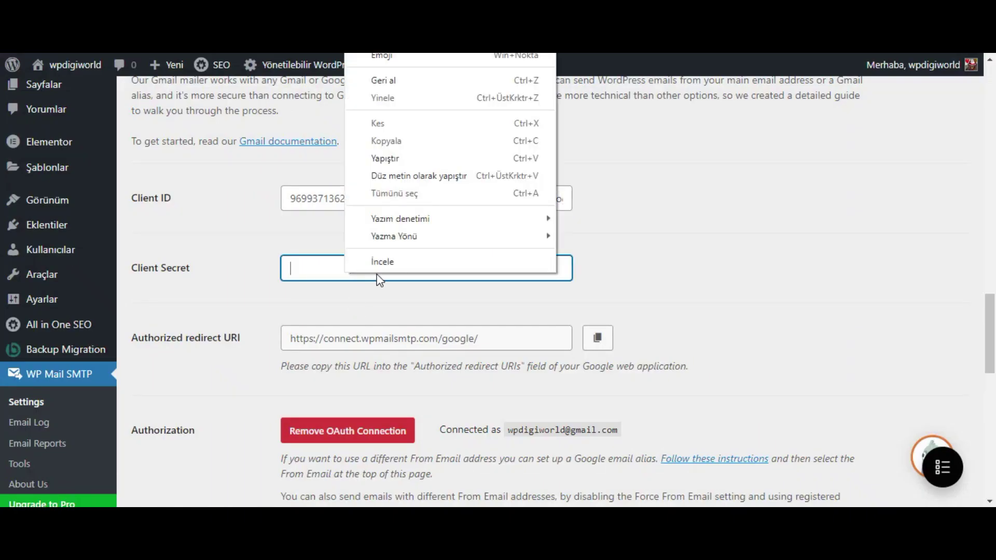
left_click(404, 157)
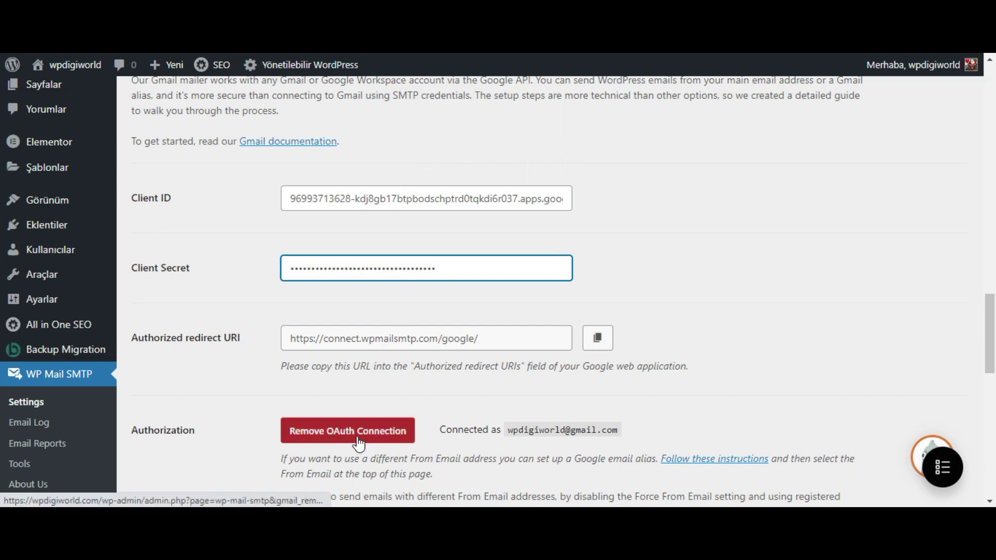
Step: Switch to Google Cloud and add the Gmail account's e-mail address as a test user on the OAuth consent screen
key("alt+Tab")
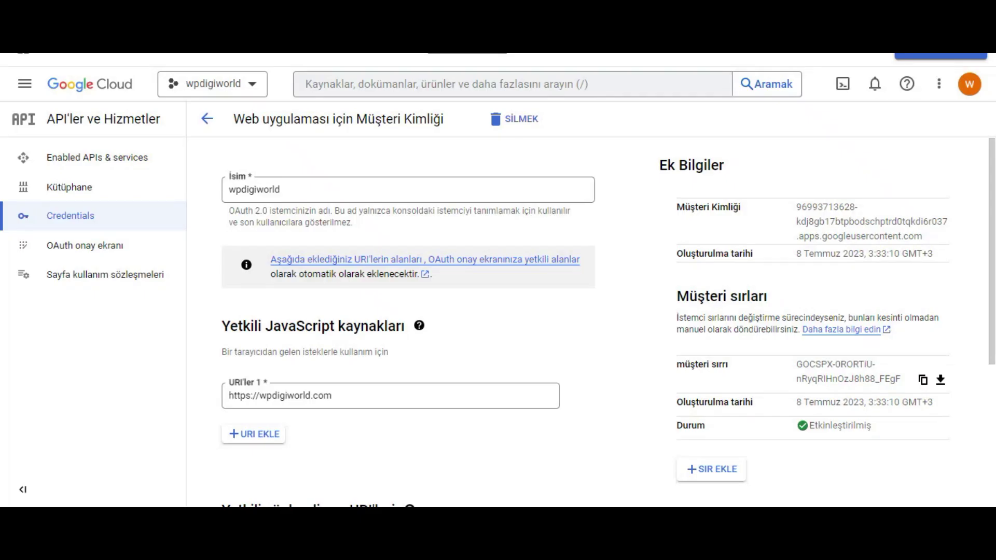
left_click(91, 249)
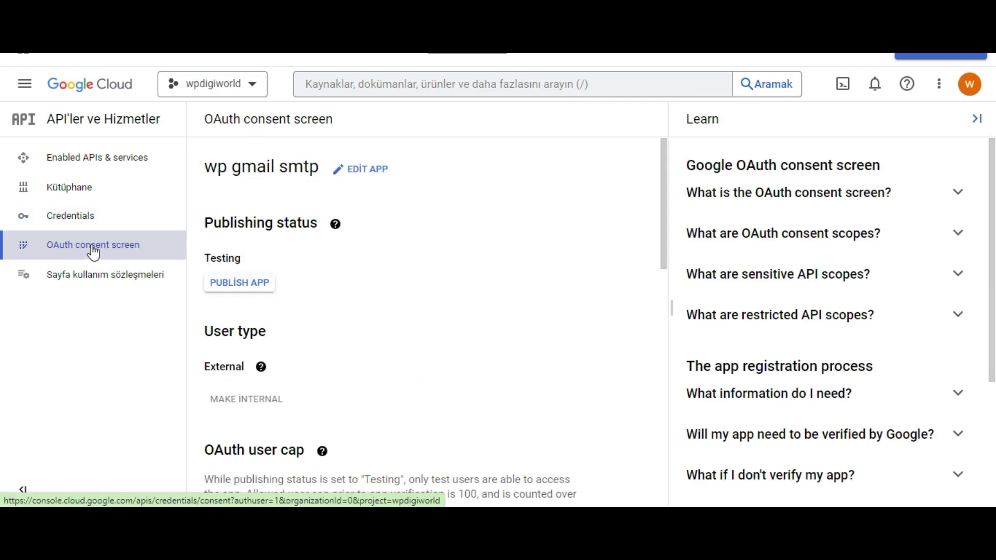
scroll(338, 295, "down", 7)
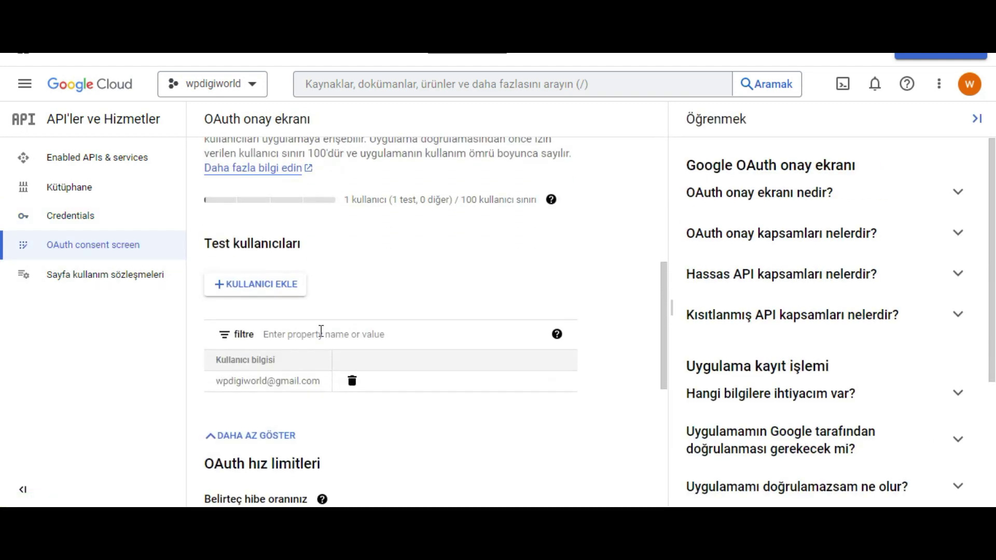
left_click(269, 287)
left_click(605, 198)
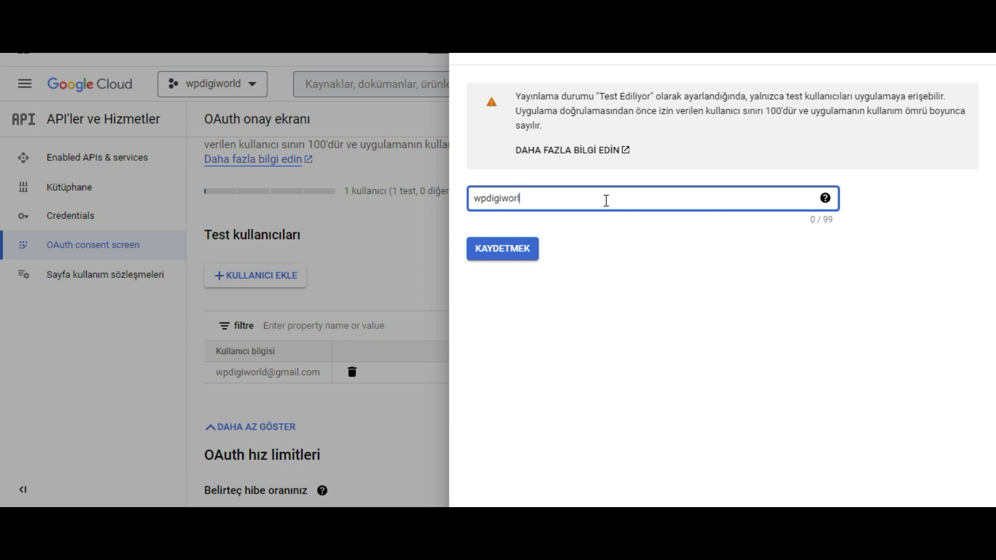
key("Return")
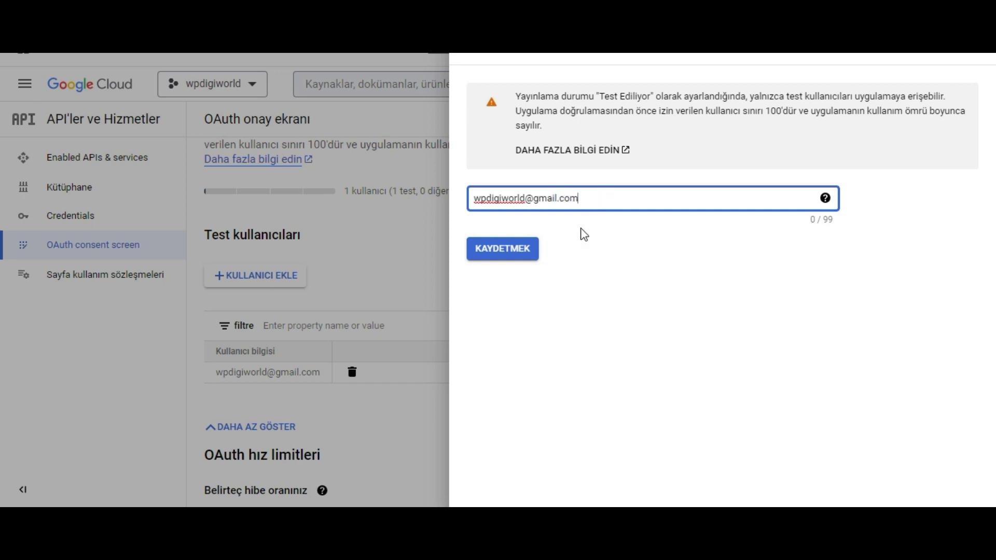
left_click(529, 262)
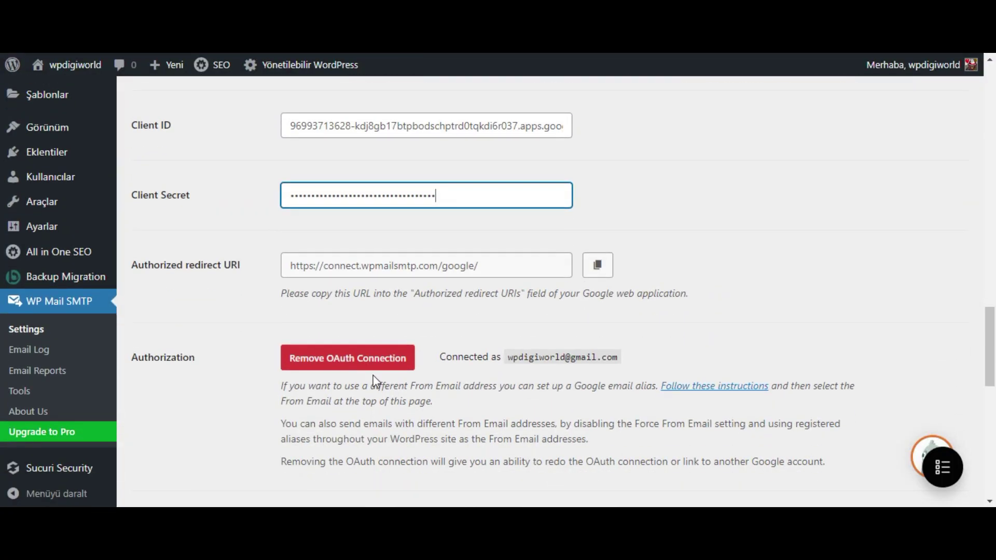
Step: Remove the existing OAuth connection in the WP Mail SMTP settings, leaving the page without saving the pending changes
left_click(373, 361)
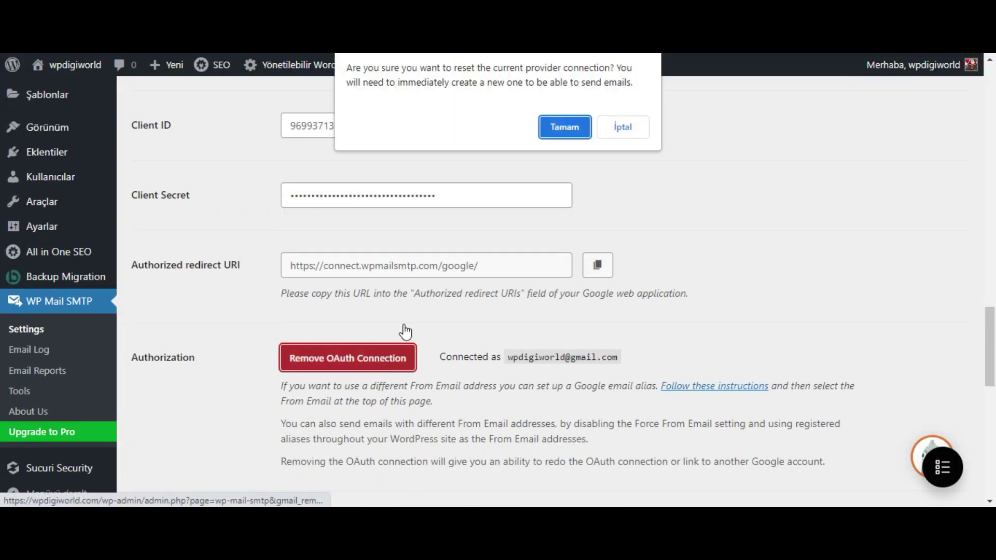
left_click(568, 127)
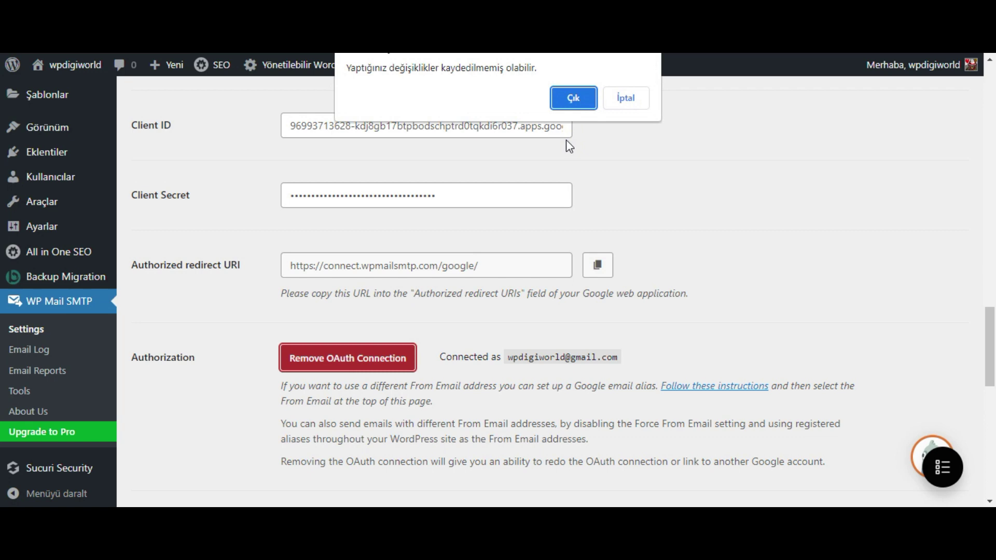
left_click(570, 103)
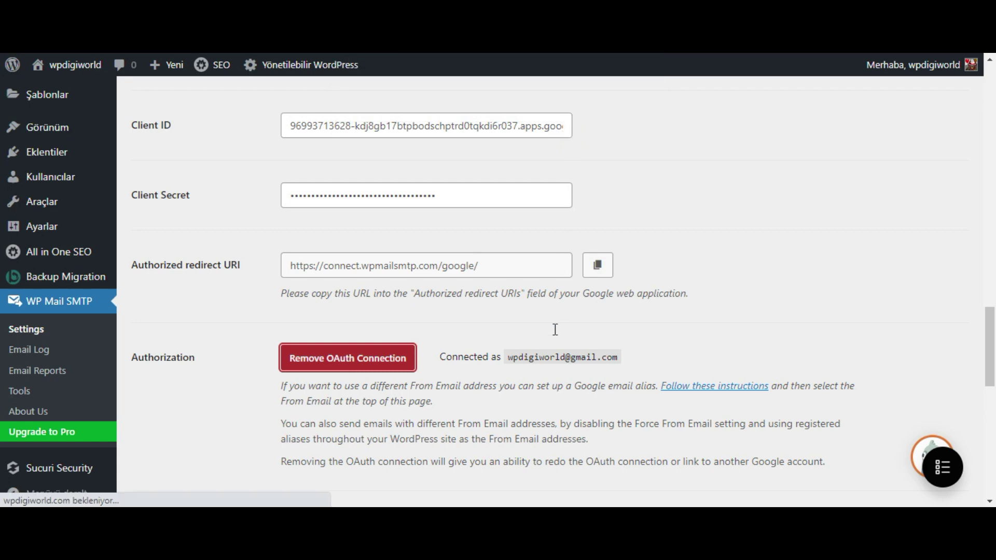
Step: Try to authorize the plugin to send emails using the Google account
scroll(508, 363, "down", 20)
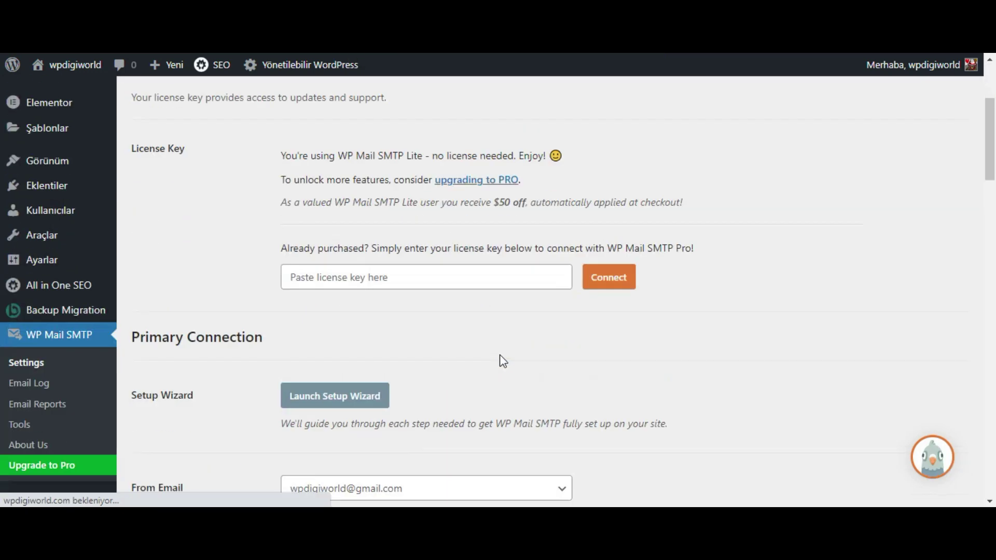
scroll(501, 355, "up", 6)
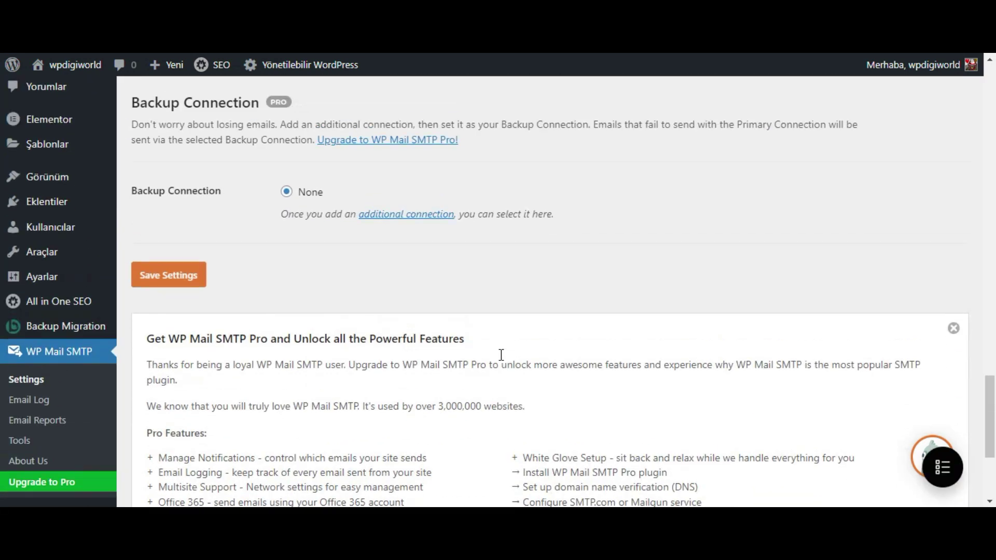
left_click(367, 265)
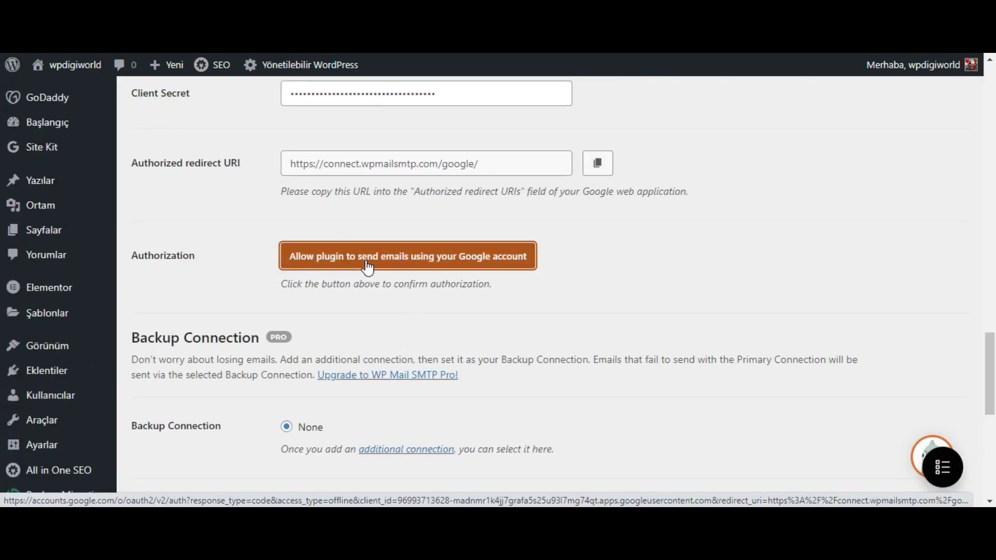
left_click(368, 266)
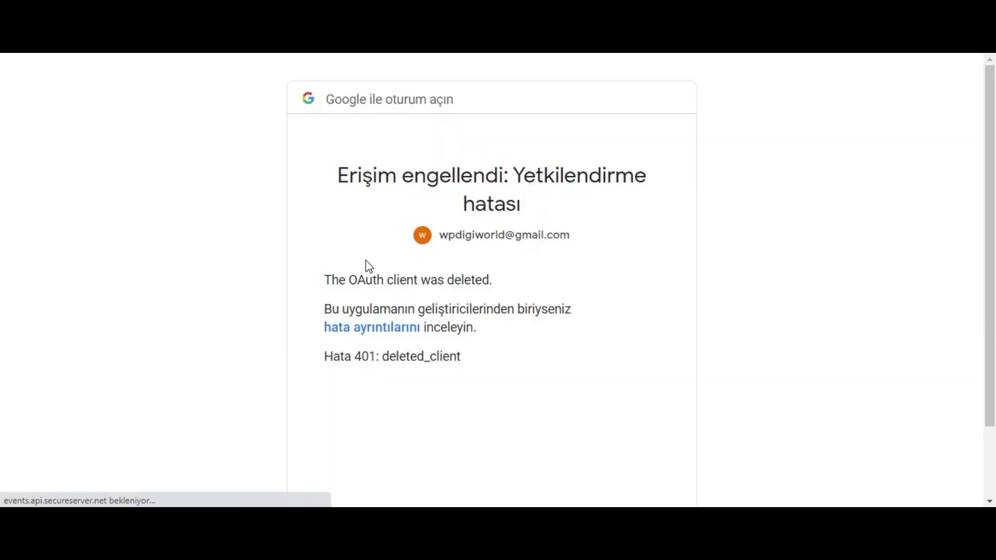
Step: Examine the details of the Google authorization error, then return to the WP Mail SMTP settings
scroll(368, 266, "down", 2)
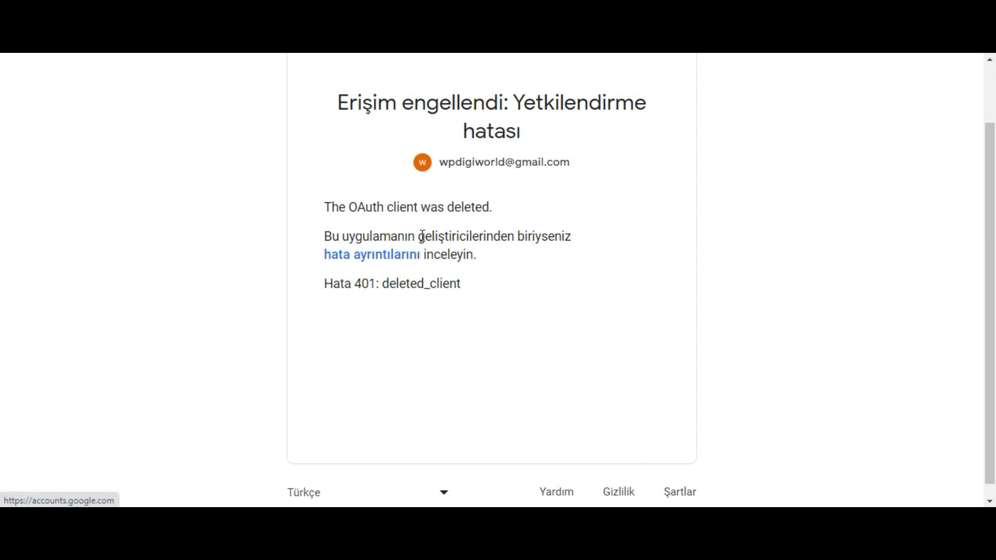
left_click(390, 257)
left_click(525, 325)
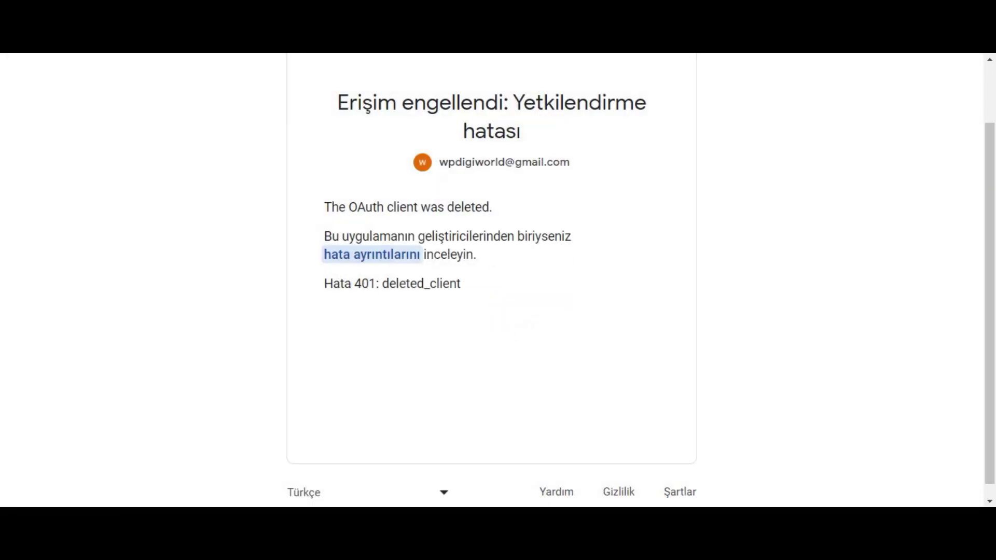
left_click(138, 137)
Step: Launch the WP Mail SMTP setup wizard from the Primary Connection settings and start its first step
scroll(180, 203, "up", 2)
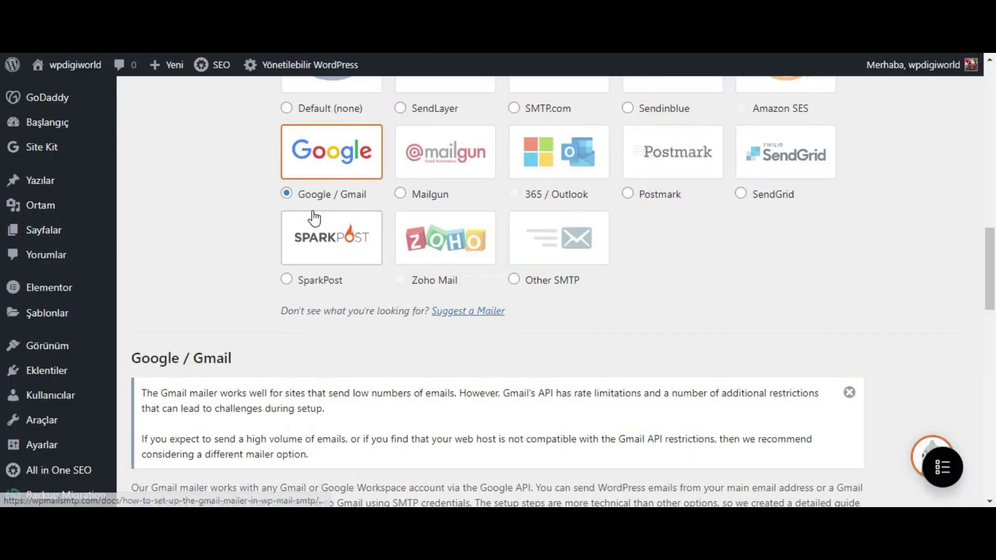
scroll(314, 217, "up", 3)
scroll(314, 218, "up", 8)
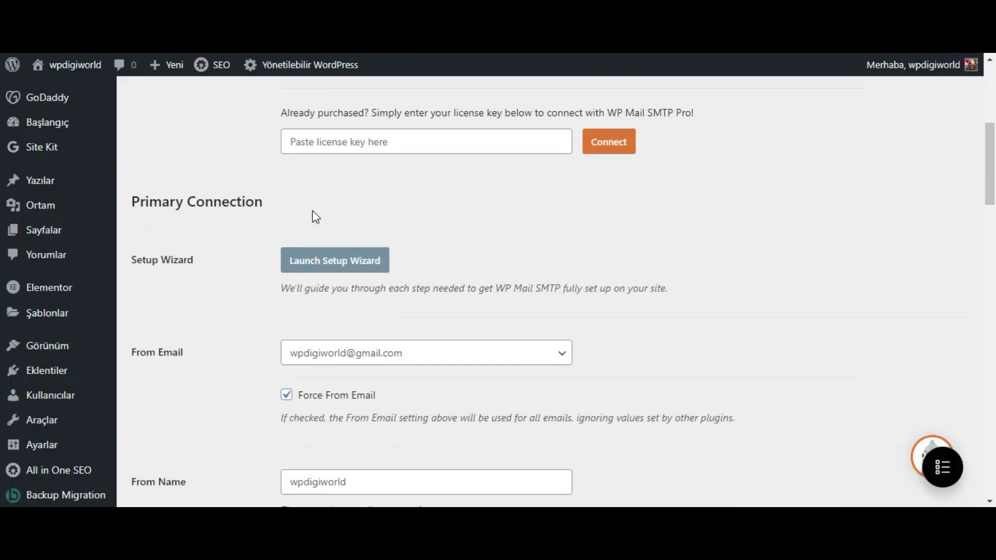
left_click(331, 266)
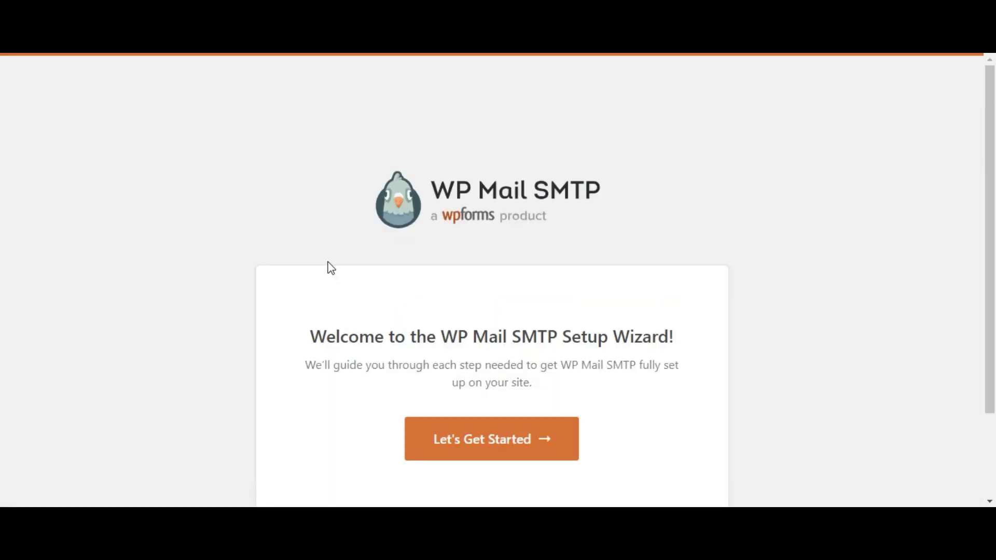
left_click(516, 381)
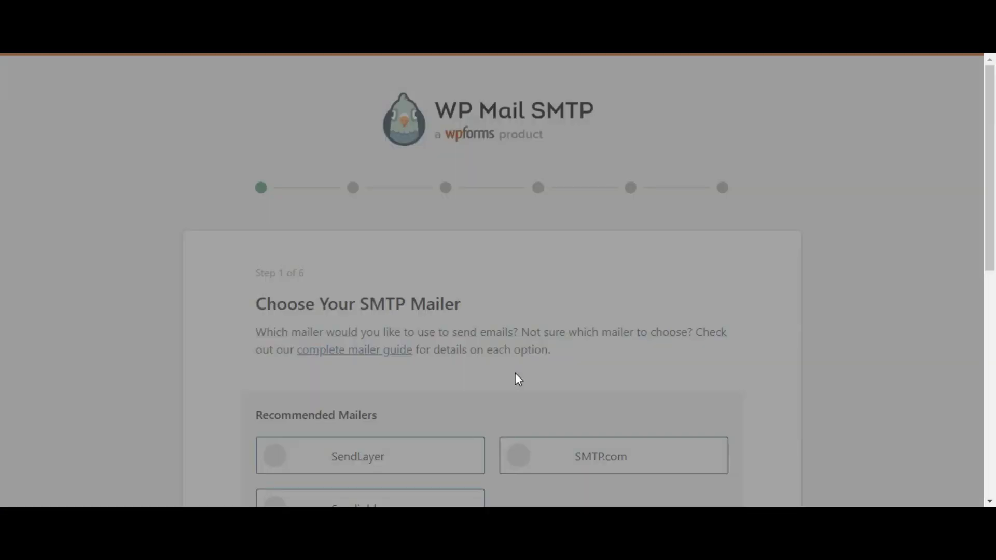
Step: Choose Google / Gmail as the SMTP mailer, save the choice and accept the Gmail mailer notice
scroll(514, 374, "down", 4)
left_click(574, 369)
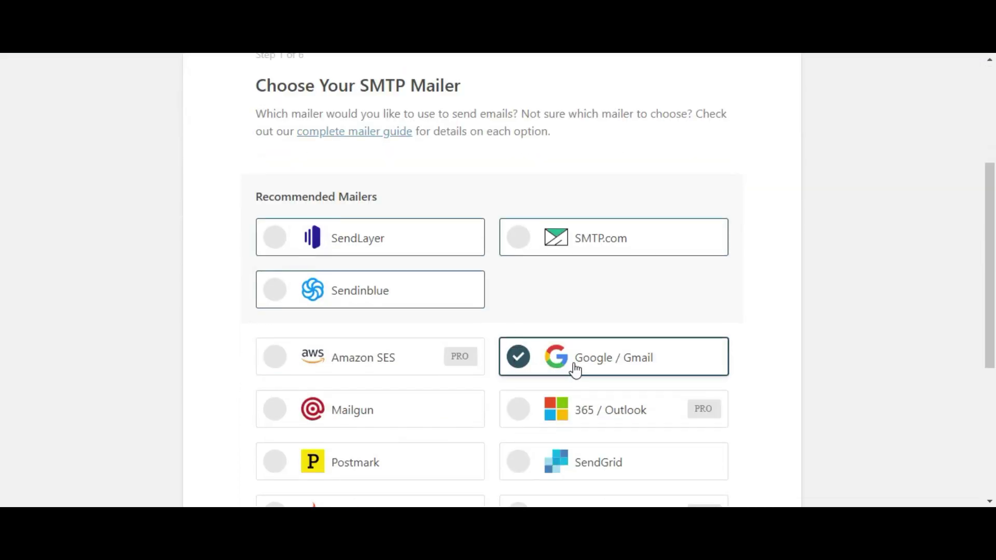
scroll(572, 368, "down", 5)
left_click(671, 399)
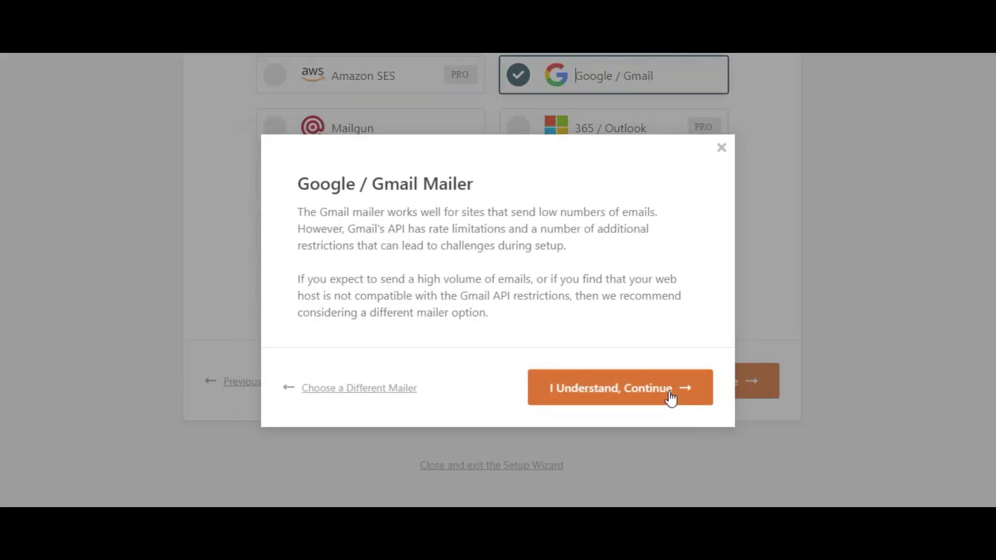
left_click(622, 391)
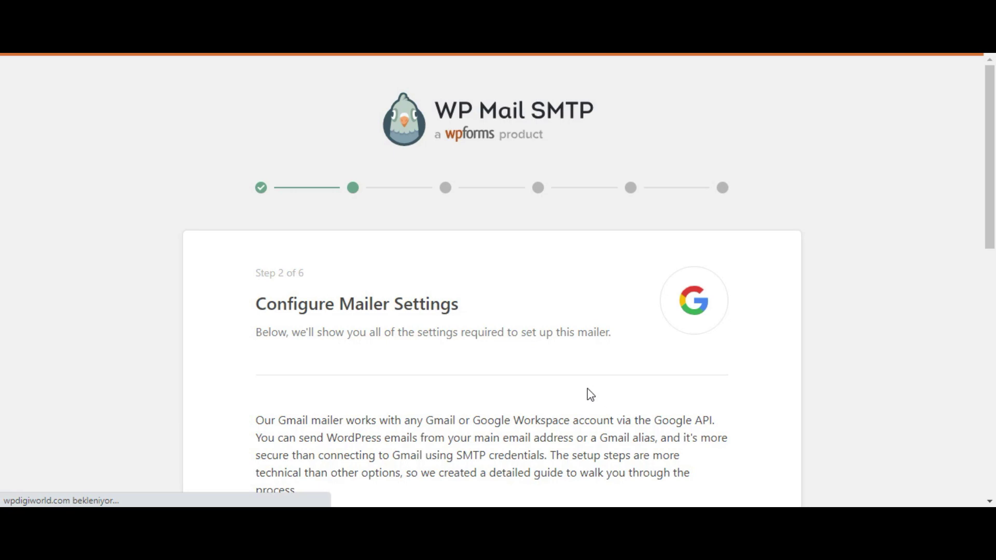
Step: Switch to Google Cloud, open the wpdigiworld OAuth 2.0 client from the credentials and copy its client ID
scroll(580, 384, "down", 5)
scroll(556, 364, "down", 2)
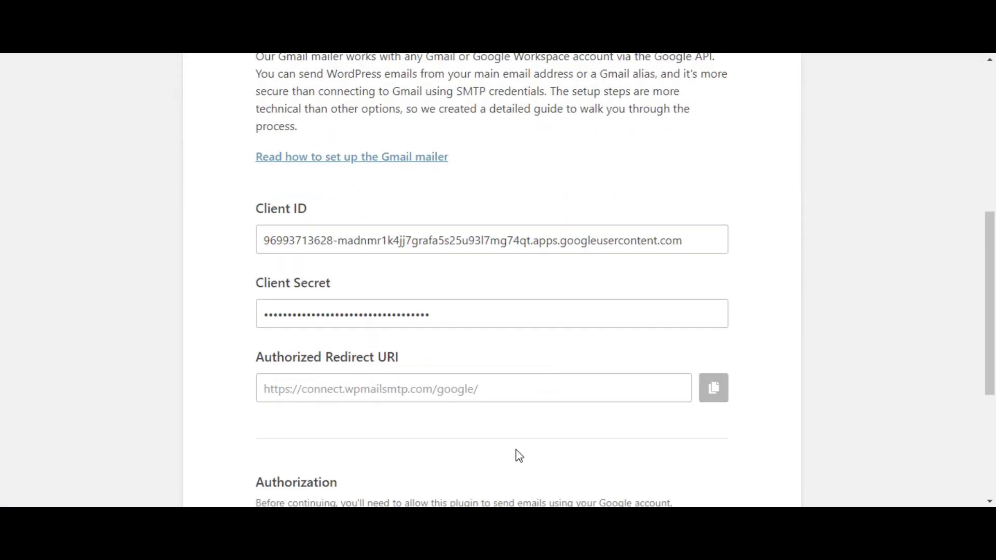
key("ctrl+Tab")
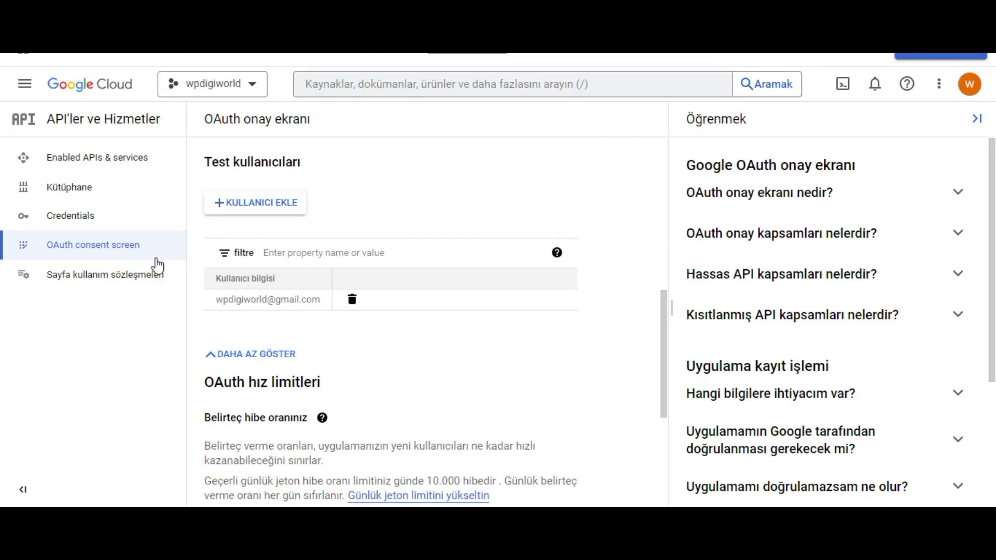
left_click(91, 227)
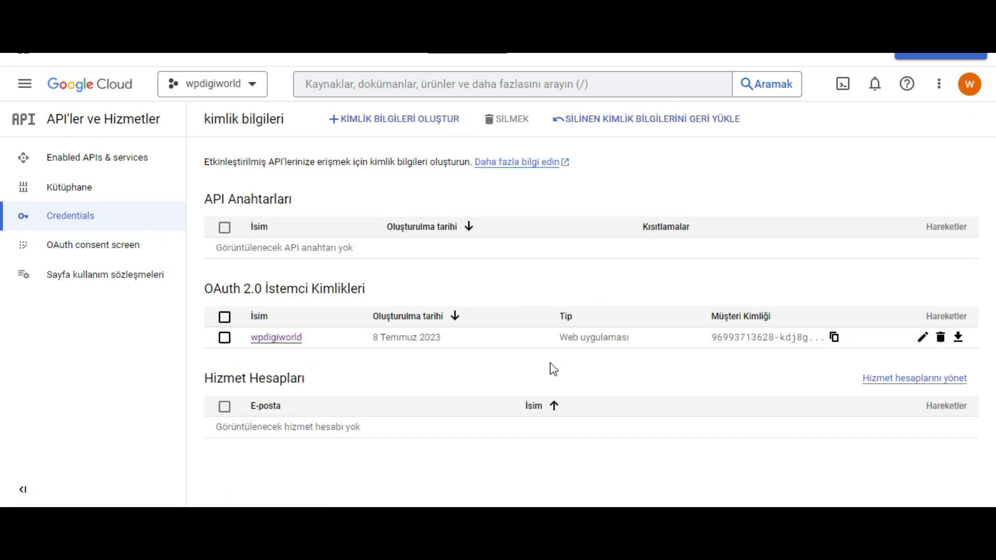
left_click(289, 344)
left_click_drag(920, 235, 793, 207)
right_click(793, 206)
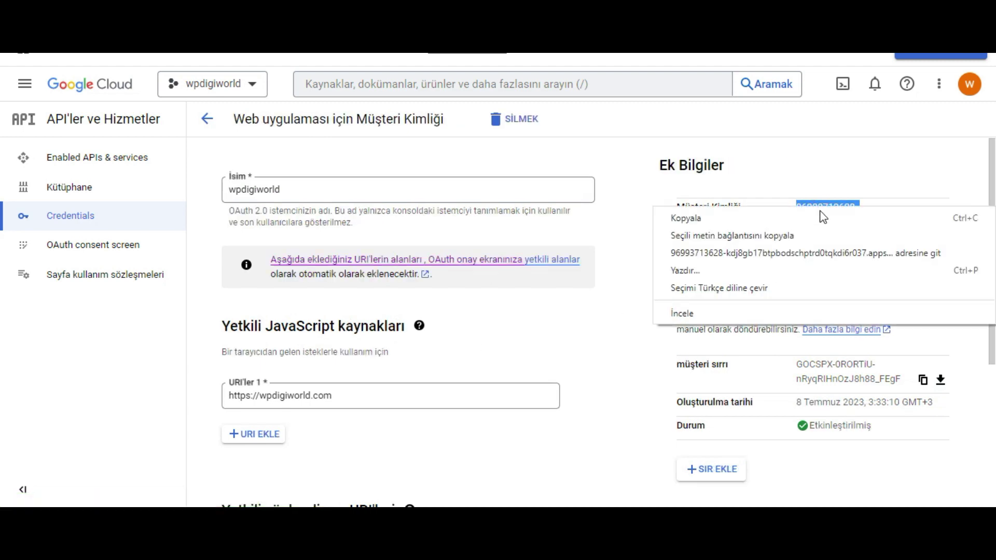
left_click(748, 218)
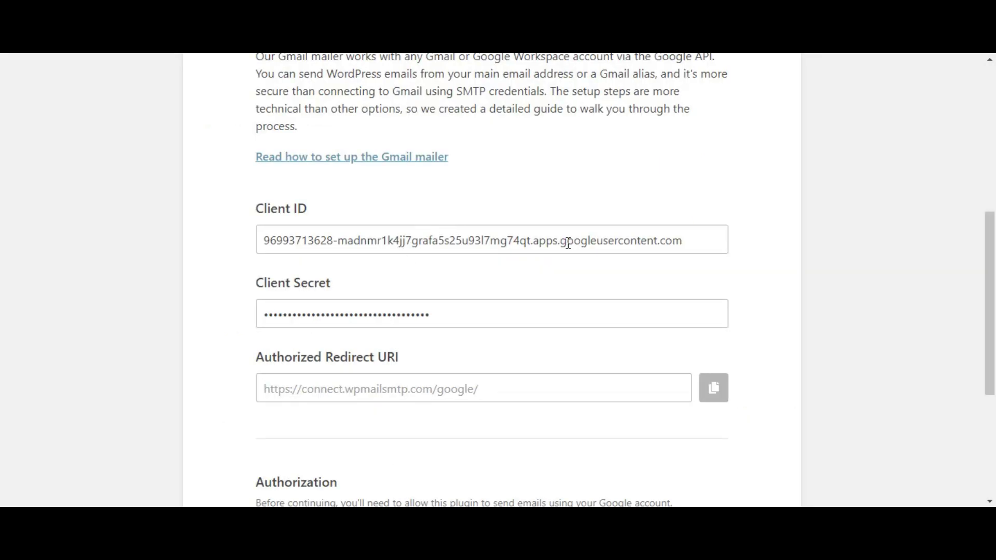
Step: Replace the Client ID in the WP Mail SMTP setup wizard with the copied client ID
left_click(568, 242)
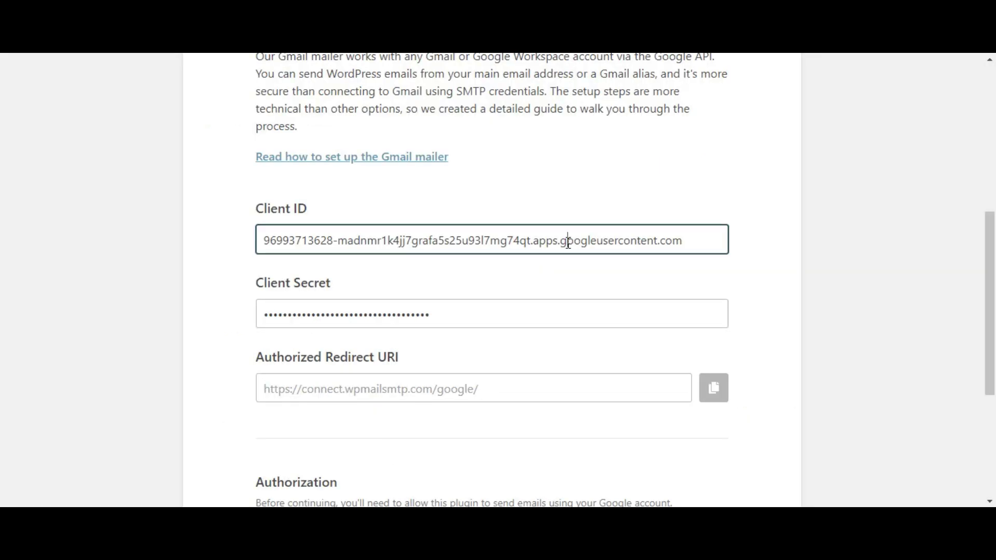
key("ctrl+a")
key("ctrl+v")
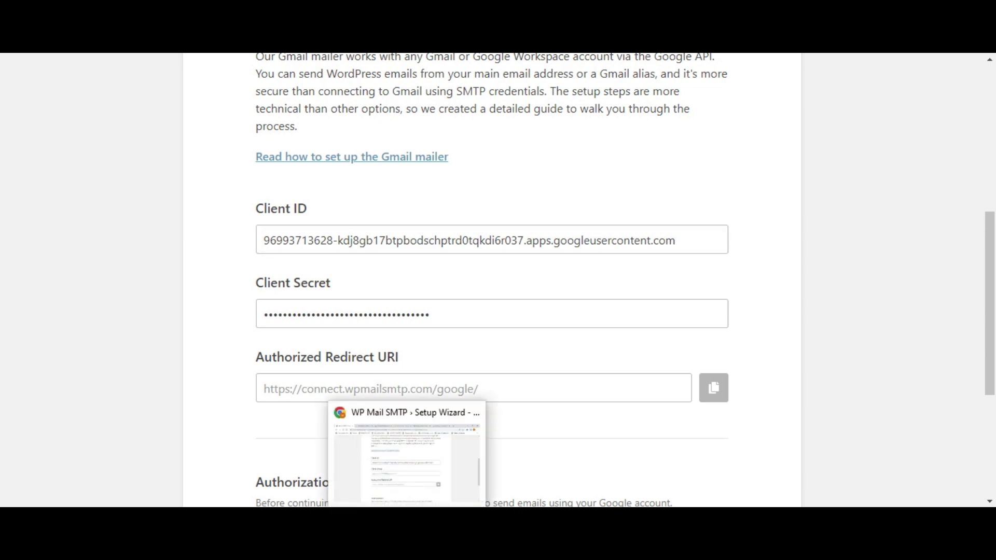
Step: Copy the client secret from the Google Cloud OAuth client and replace the wizard's Client Secret with it
left_click(404, 506)
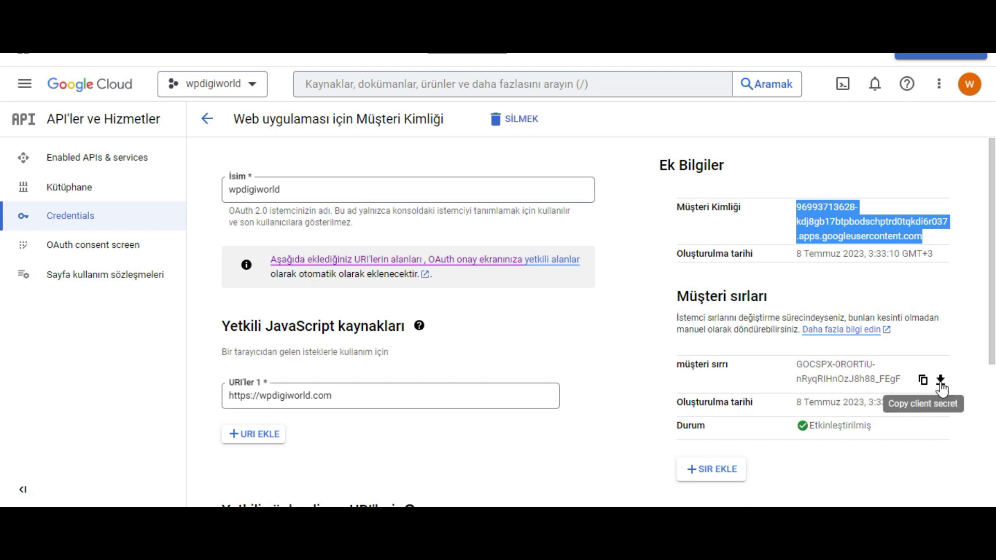
left_click(923, 381)
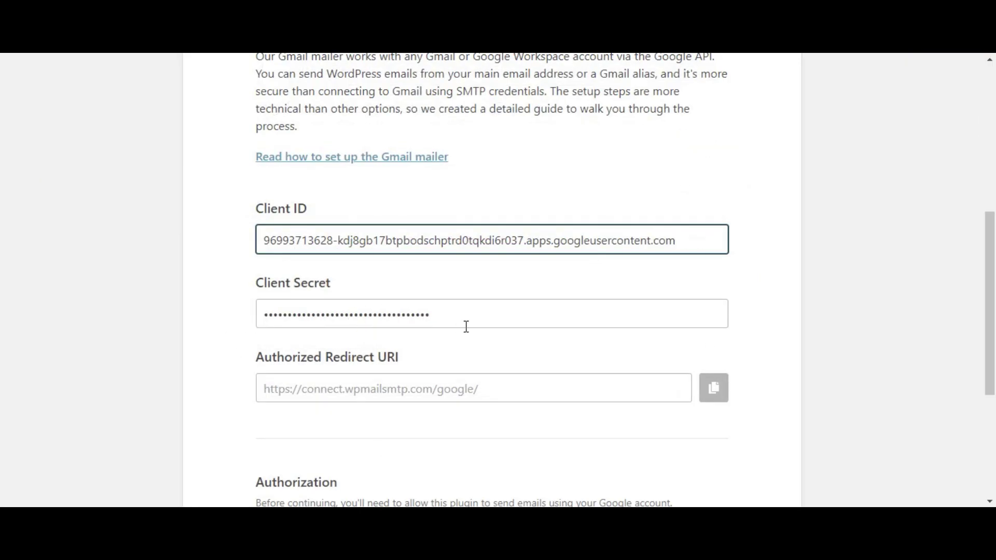
left_click(466, 326)
key("ctrl+a")
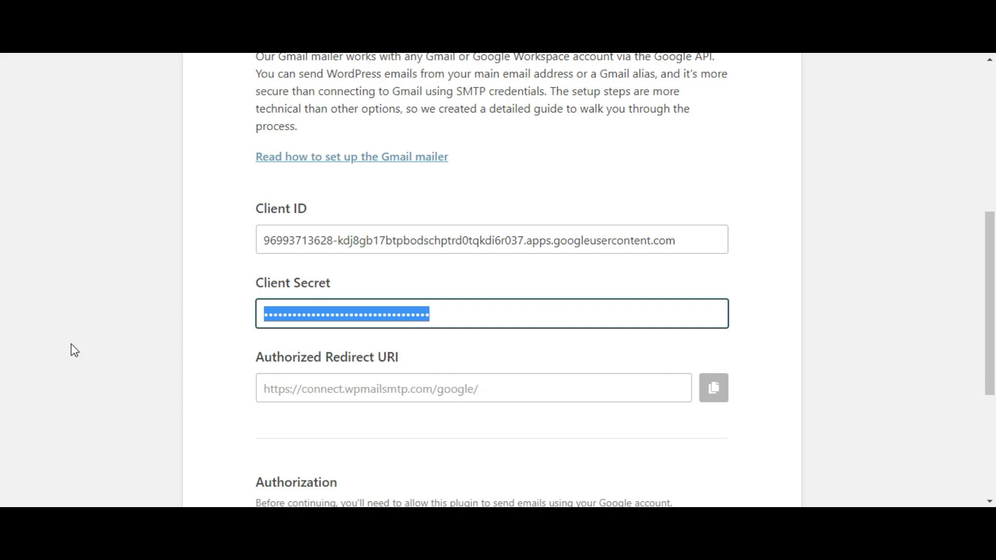
key("ctrl+v")
Step: Connect the plugin to Google with the site's account, continue despite the unverified app notice and grant wpmailsmtp.com Gmail access
scroll(650, 379, "down", 5)
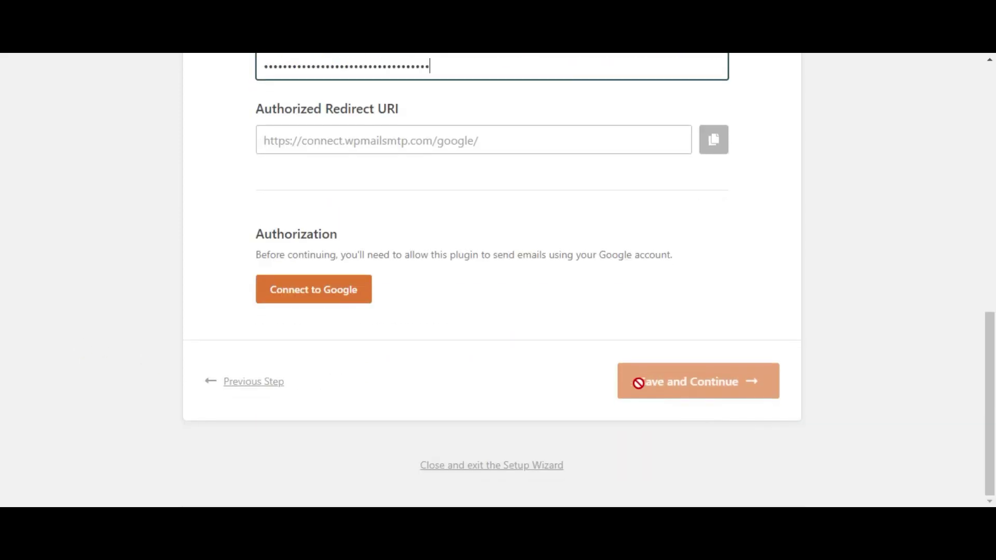
left_click(273, 293)
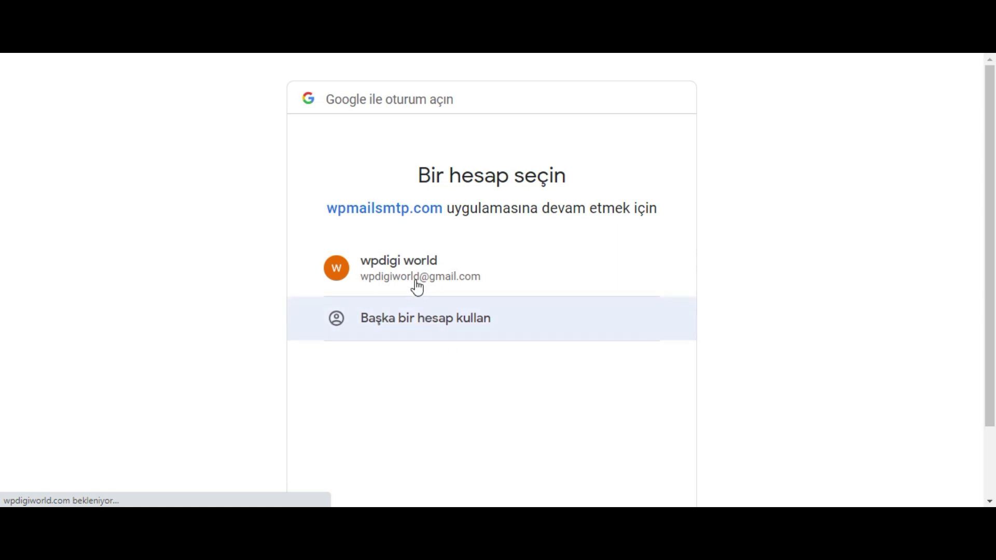
left_click(417, 285)
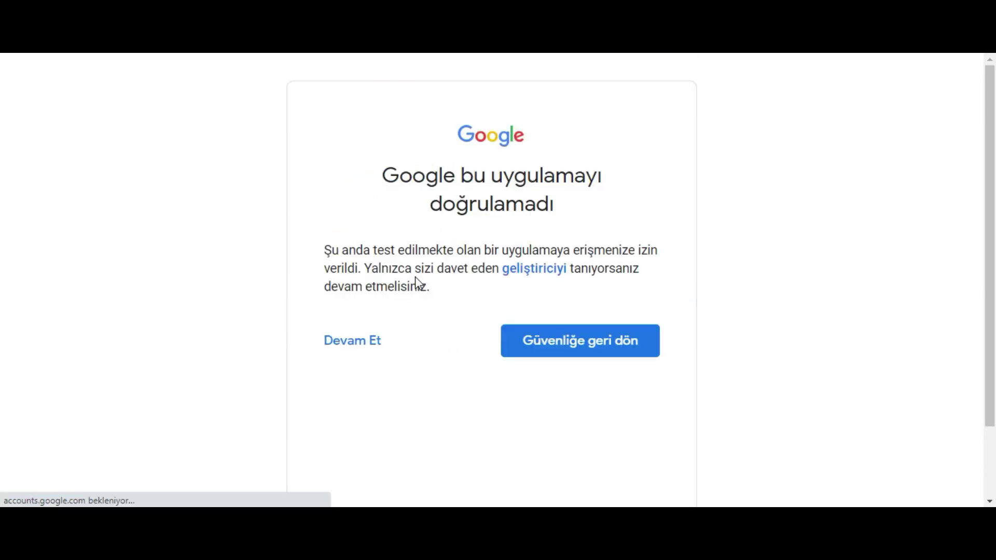
left_click(364, 352)
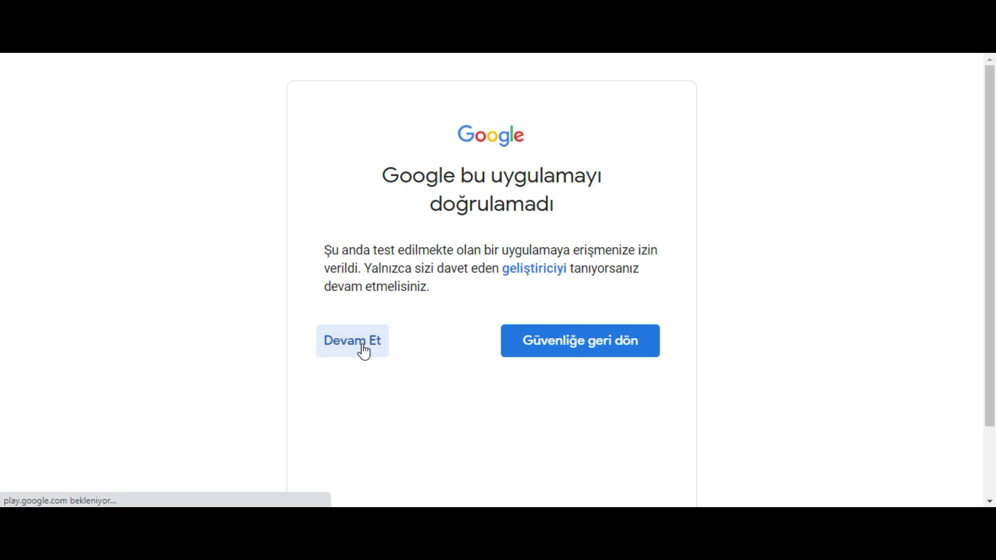
scroll(362, 348, "down", 5)
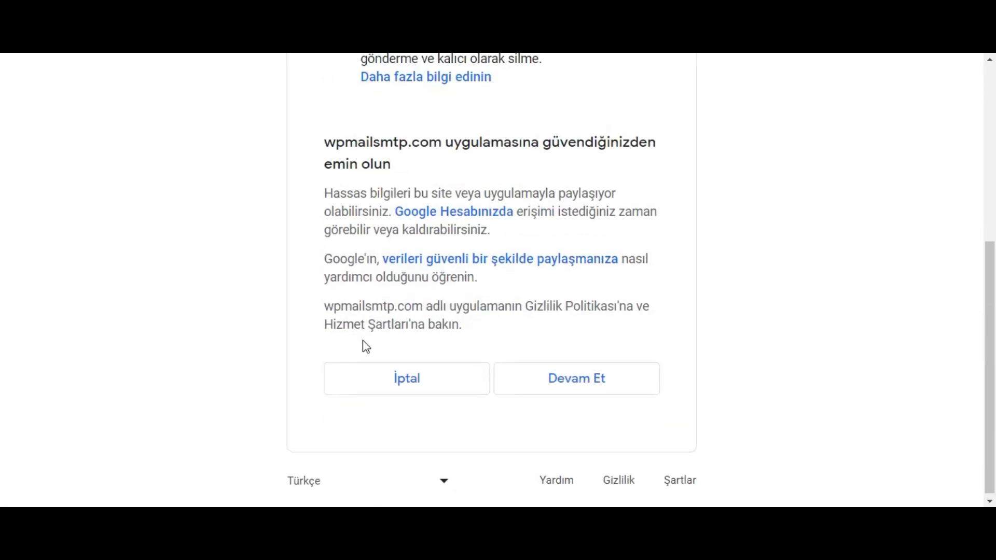
left_click(581, 388)
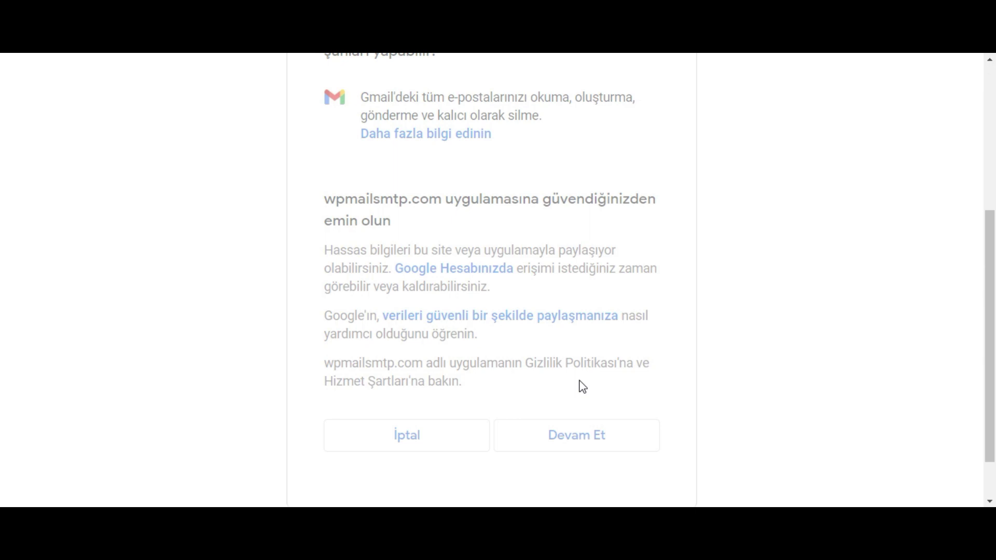